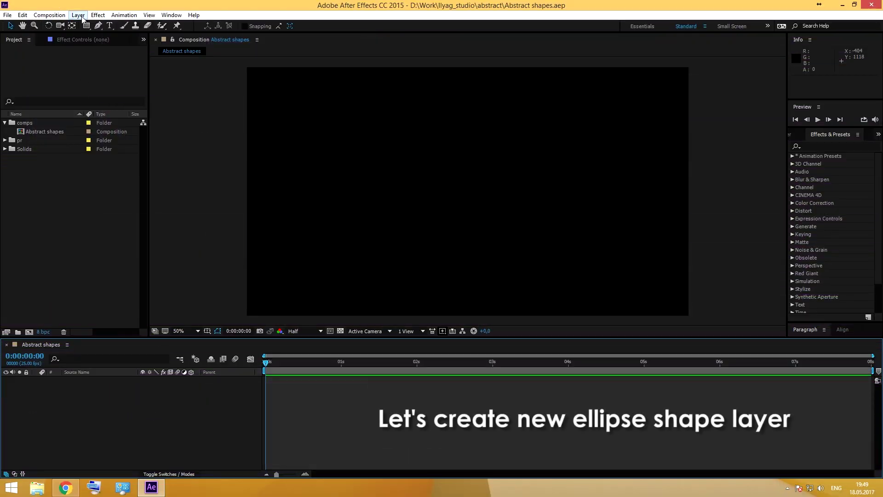
- Create a new empty shape layer in the Abstract shapes composition
left_click(78, 15)
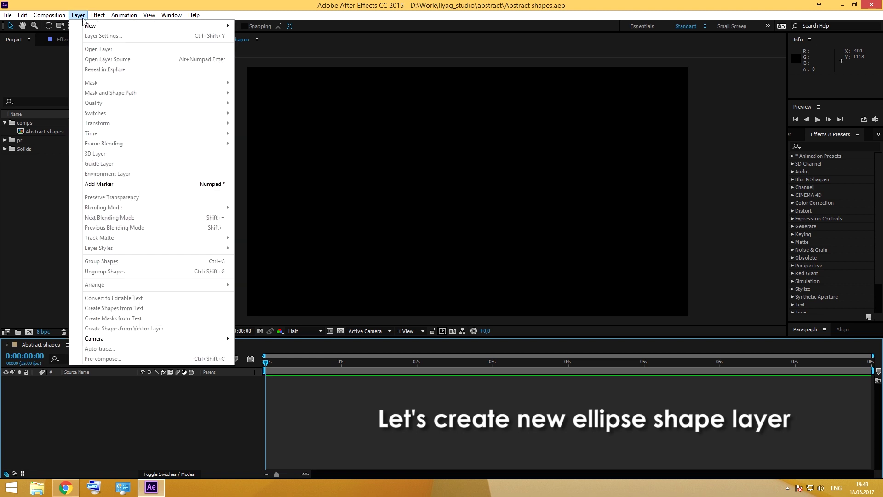
mouse_move(138, 25)
left_click(262, 75)
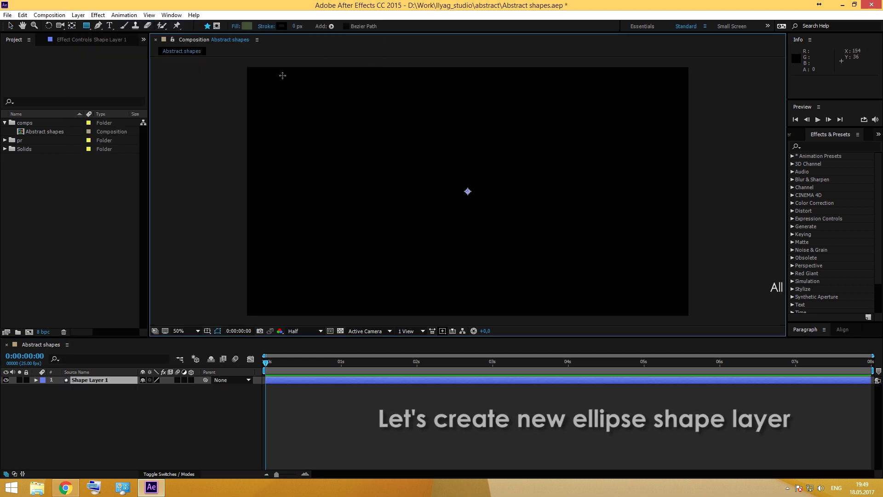
- Add an ellipse path and a red fill to Shape Layer 1
left_click(331, 27)
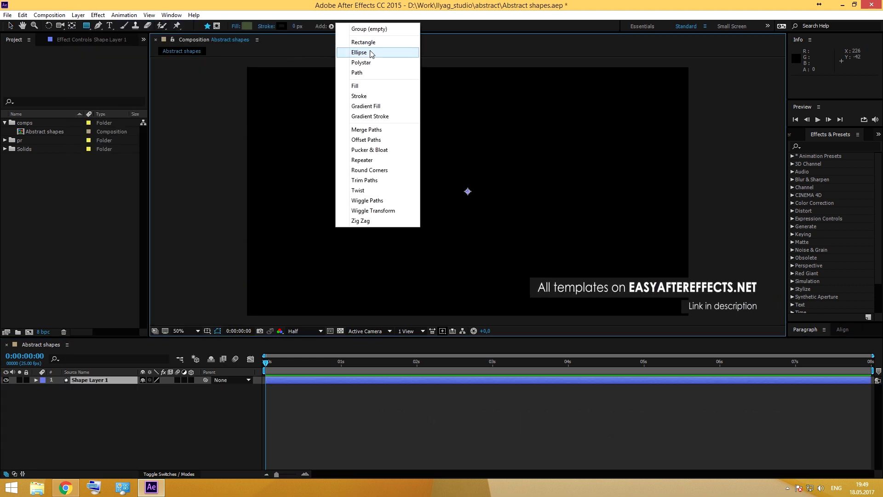
left_click(360, 52)
left_click(331, 25)
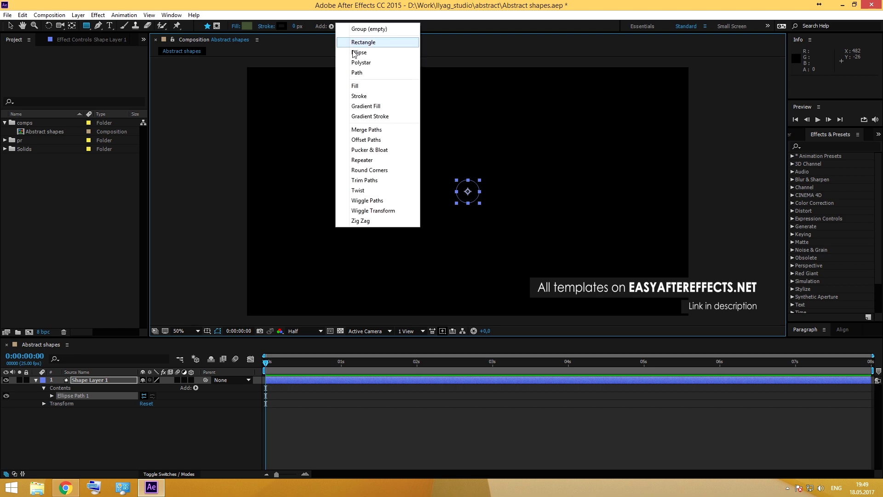
left_click(360, 87)
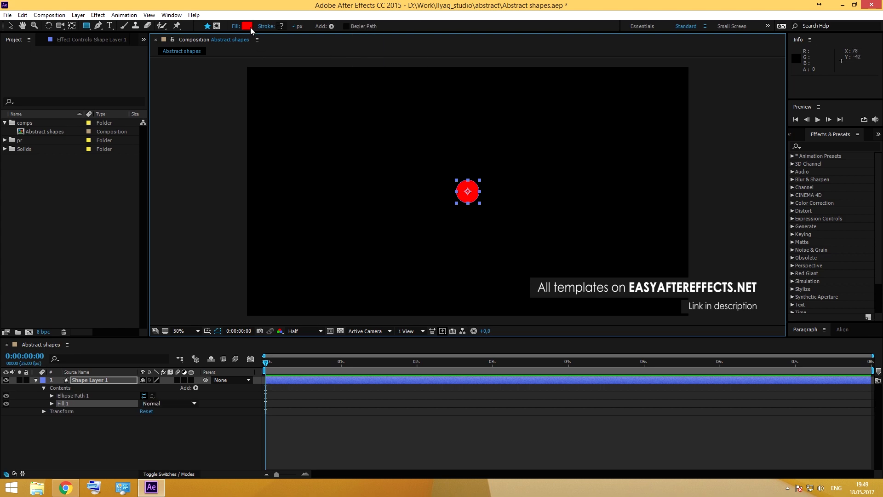
left_click(49, 396)
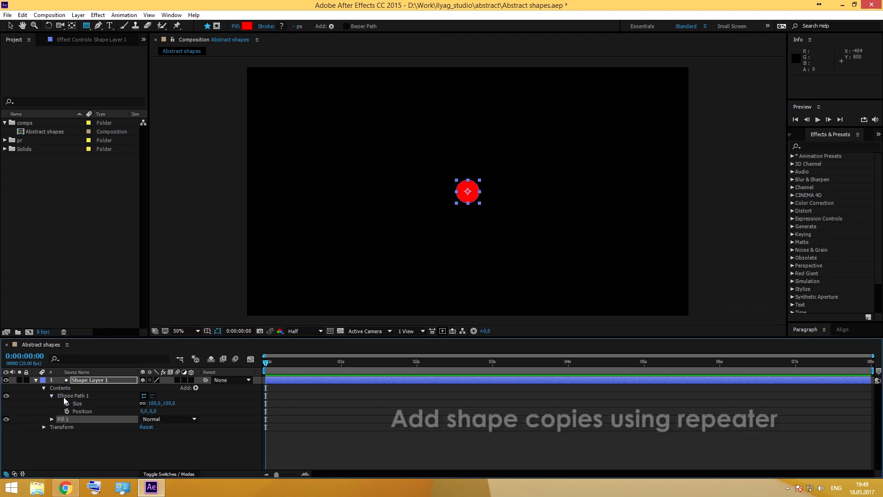
- Add a repeater with 10 copies and offset -7, shrinking the circle to size 50
left_click(199, 388)
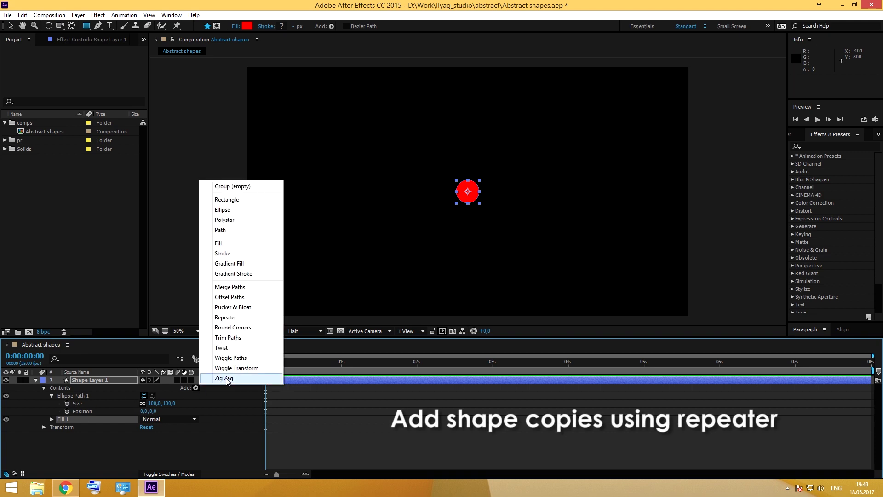
left_click(238, 317)
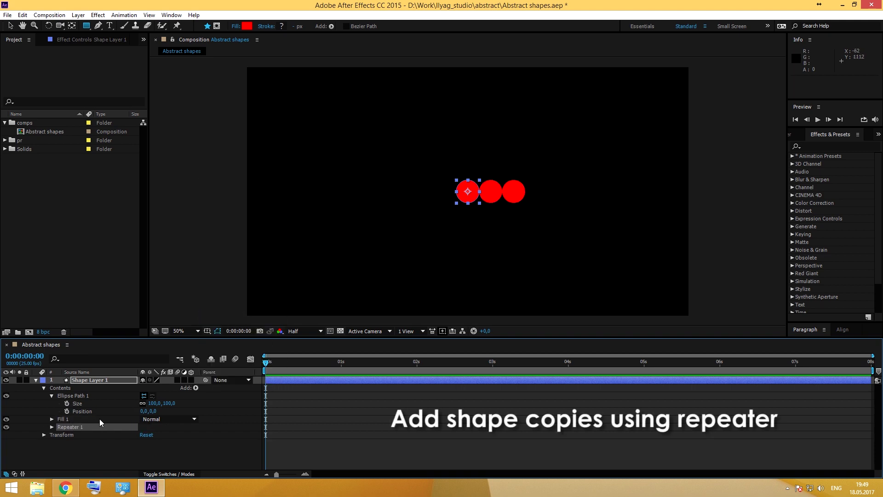
left_click(51, 427)
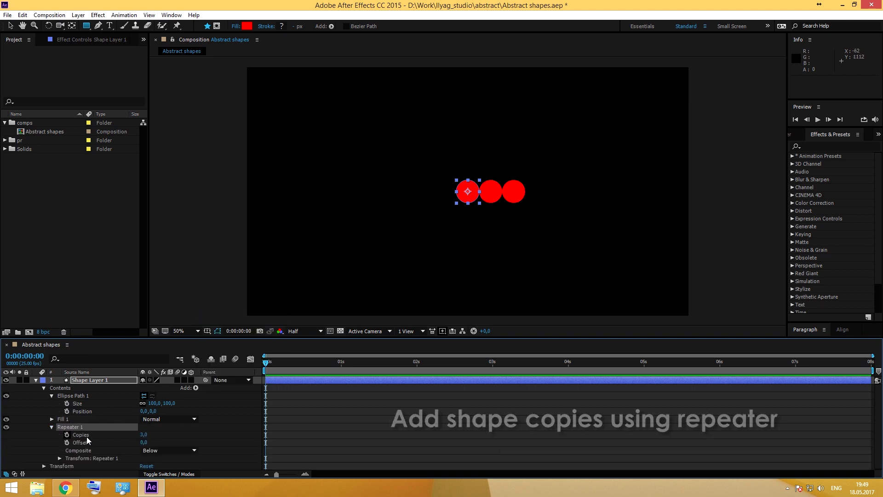
left_click(157, 403)
type("0")
left_click(204, 402)
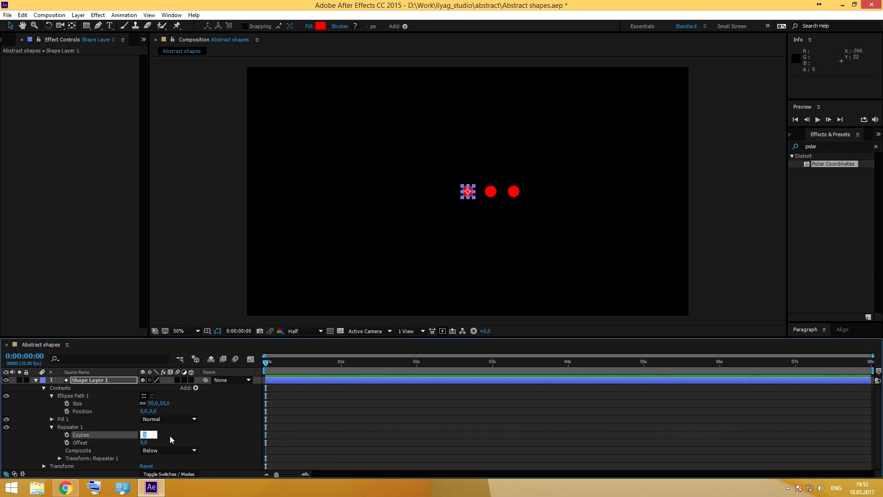
type("10")
left_click(179, 434)
left_click_drag(144, 442, 144, 444)
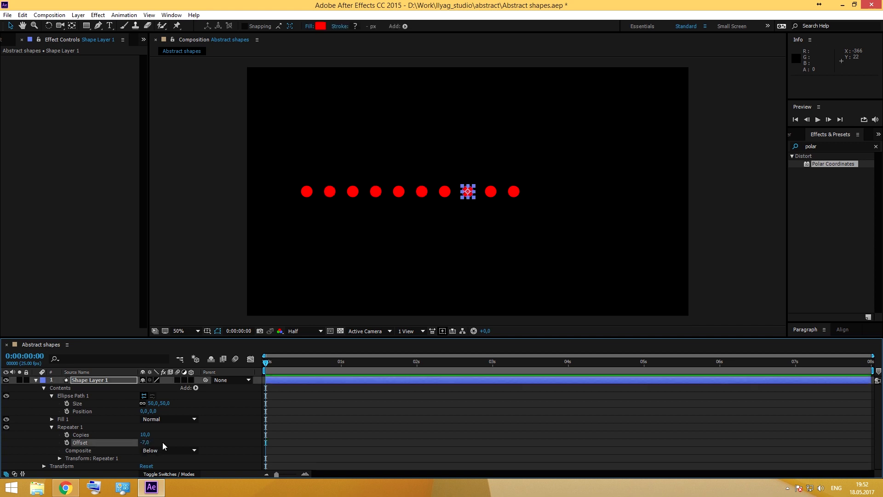
- Add a second repeater with 9 copies, position 0,100 and offset -4
left_click(196, 387)
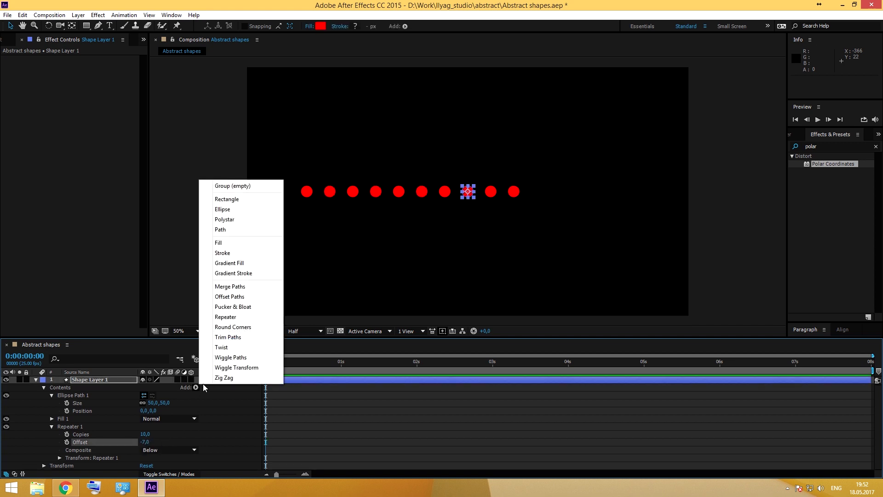
left_click(244, 318)
scroll(60, 460, "down", 3)
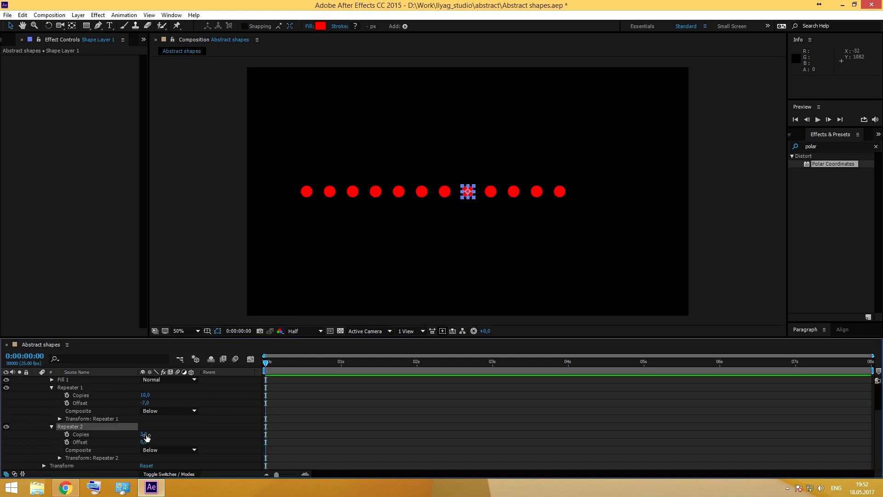
left_click_drag(146, 434, 160, 434)
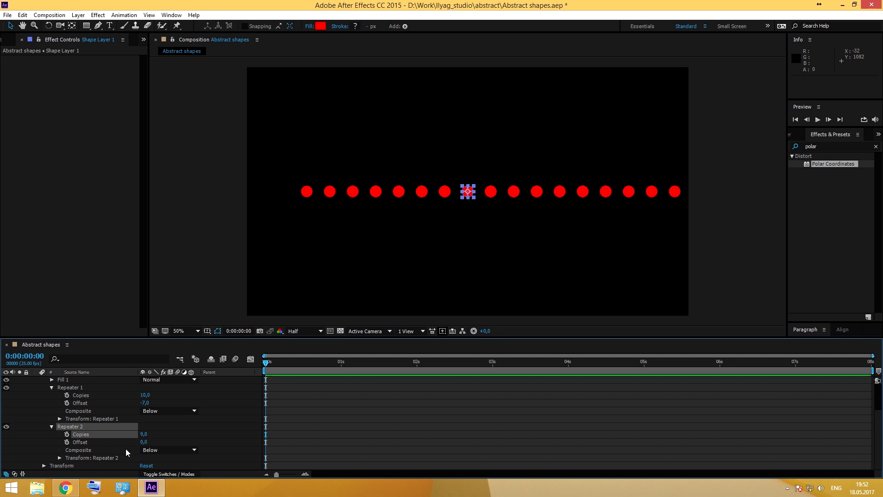
left_click(59, 458)
scroll(92, 460, "down", 3)
left_click(145, 434)
type("0")
key("Return")
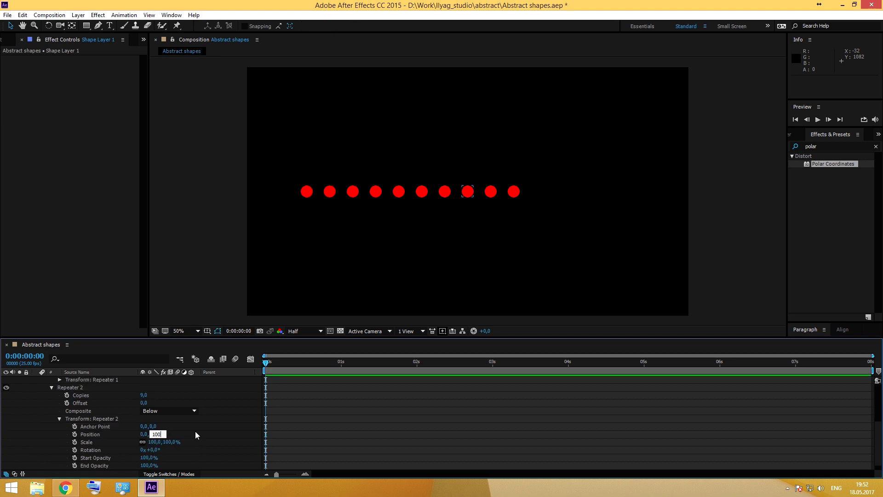
key("Return")
scroll(196, 432, "up", 2)
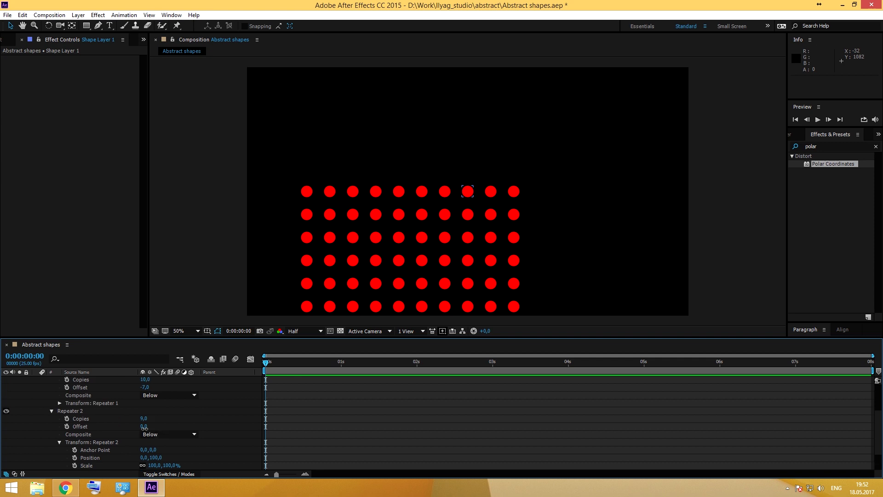
left_click_drag(144, 428, 131, 428)
- Change the shape's fill colour to white, #ffffff
left_click(321, 26)
type("ffffff")
left_click(255, 124)
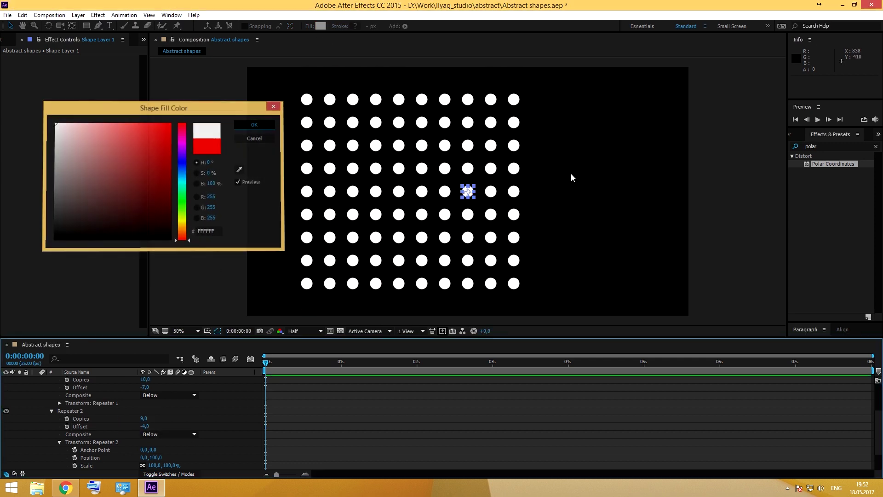
- Apply Polar Coordinates to the shape layer at 100% interpolation, Rect to Polar
left_click(831, 145)
left_click(830, 169)
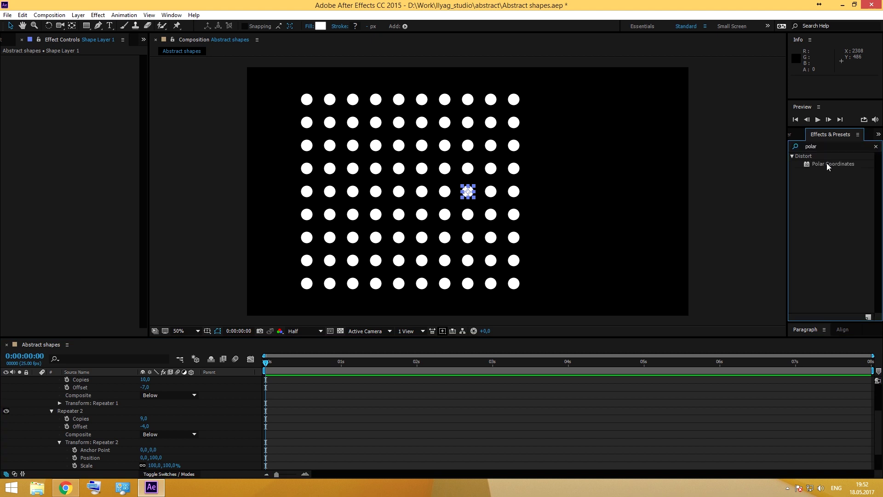
left_click(827, 165)
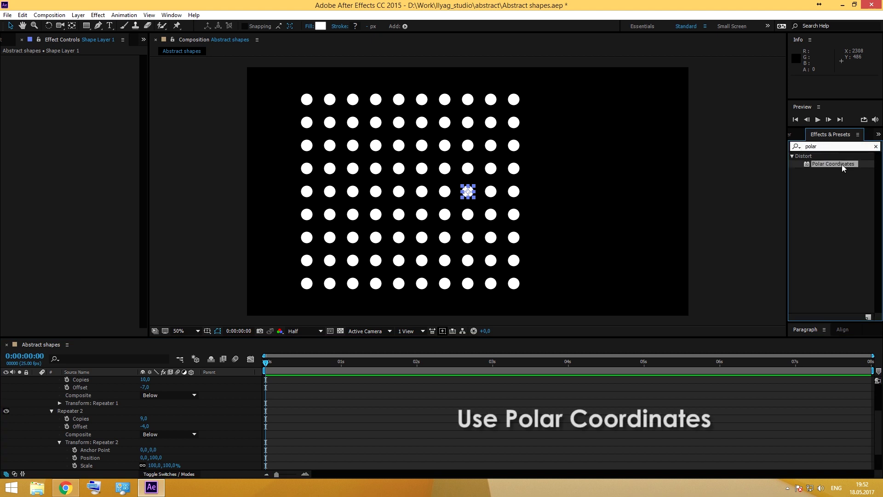
mouse_move(833, 164)
left_mouse_down()
mouse_move(296, 352)
mouse_move(93, 380)
left_mouse_up()
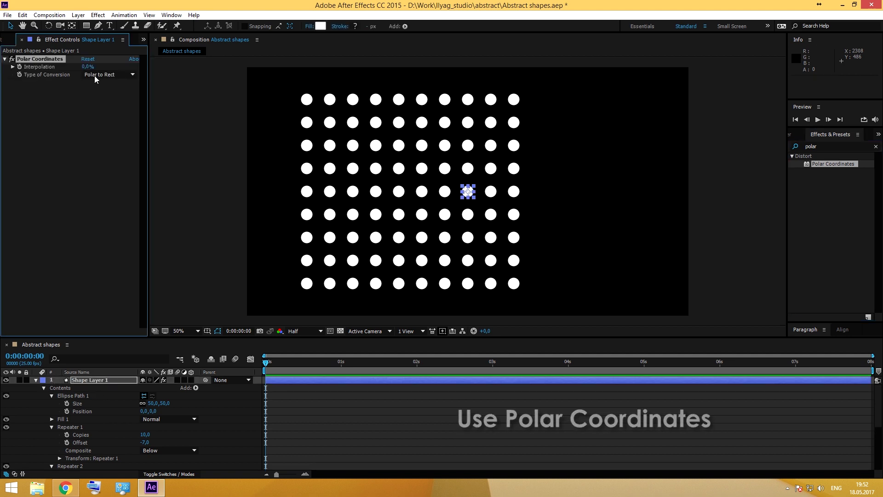
left_click_drag(88, 66, 197, 68)
left_click(110, 75)
left_click(114, 86)
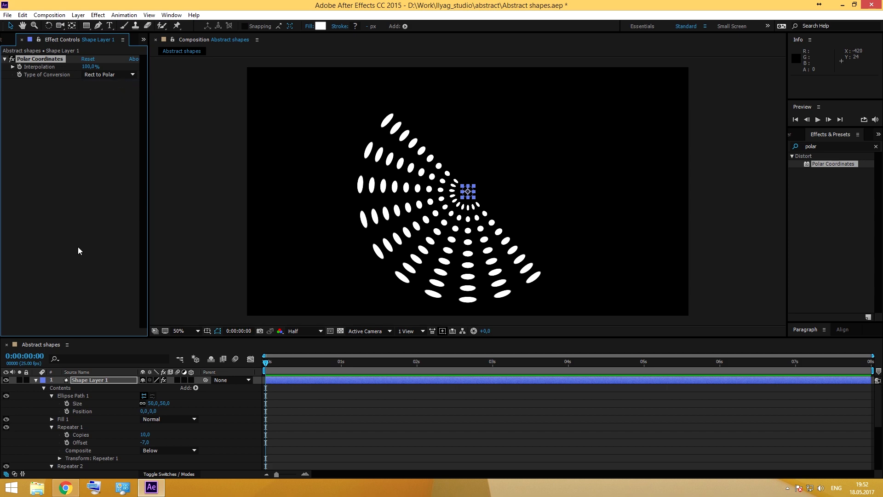
- Set Repeater 1 to 26 copies with offset -13 and Repeater 2 to 10 copies
left_click(261, 415)
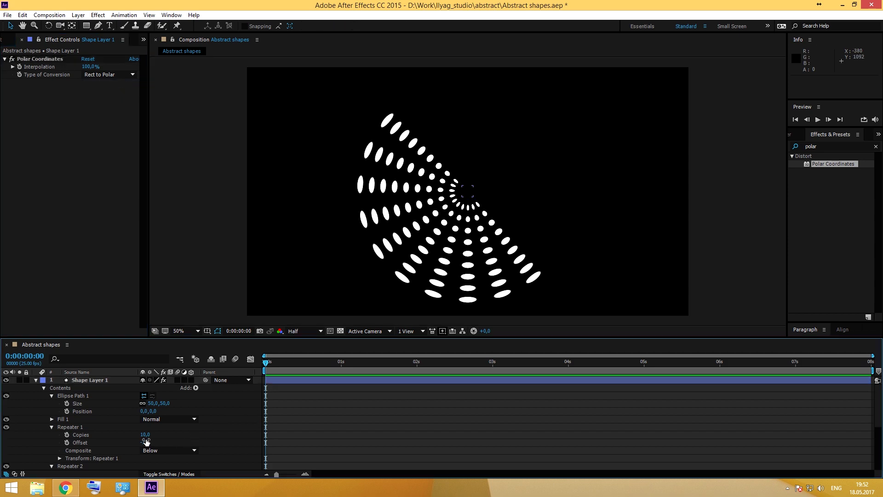
left_click_drag(146, 437, 153, 438)
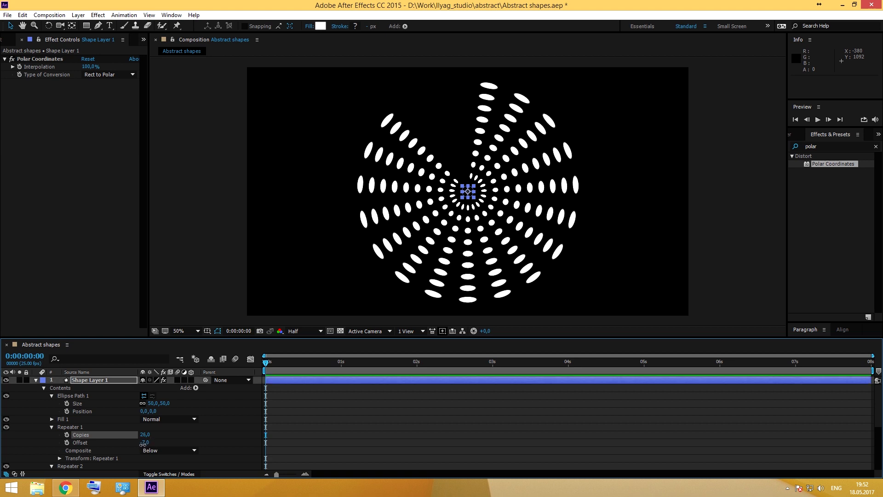
left_click_drag(143, 444, 166, 453)
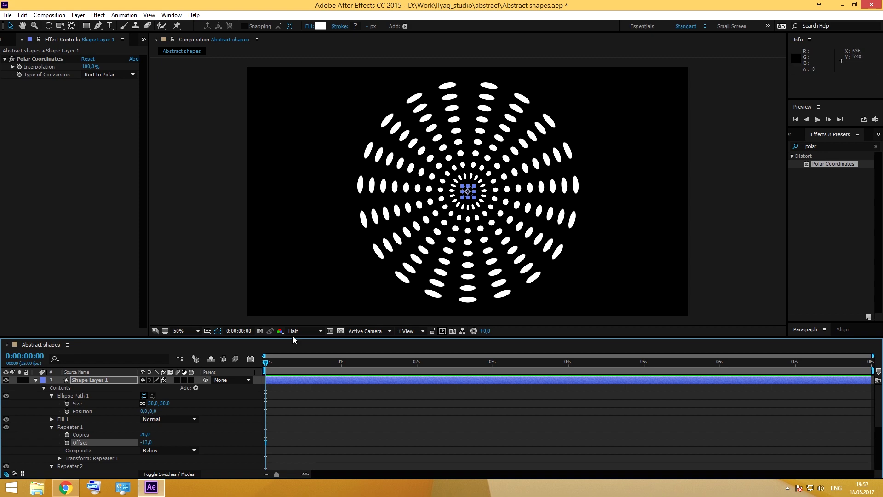
scroll(150, 425, "down", 3)
scroll(120, 428, "down", 2)
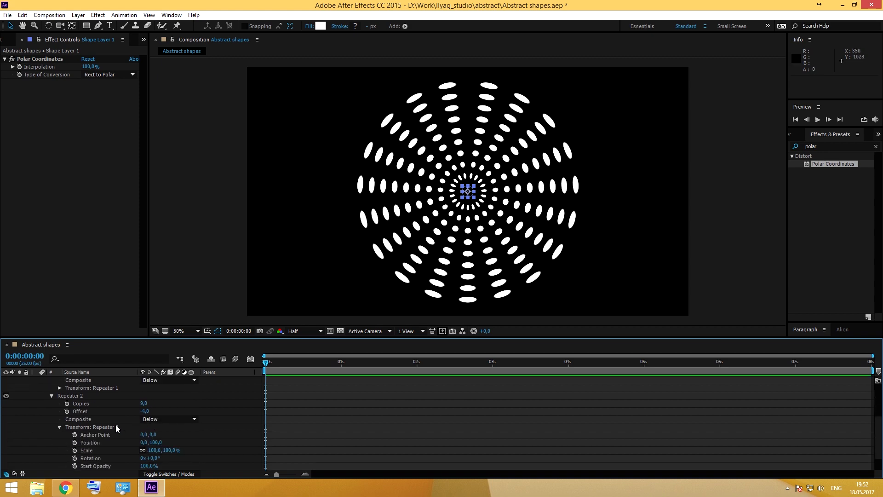
scroll(114, 424, "up", 2)
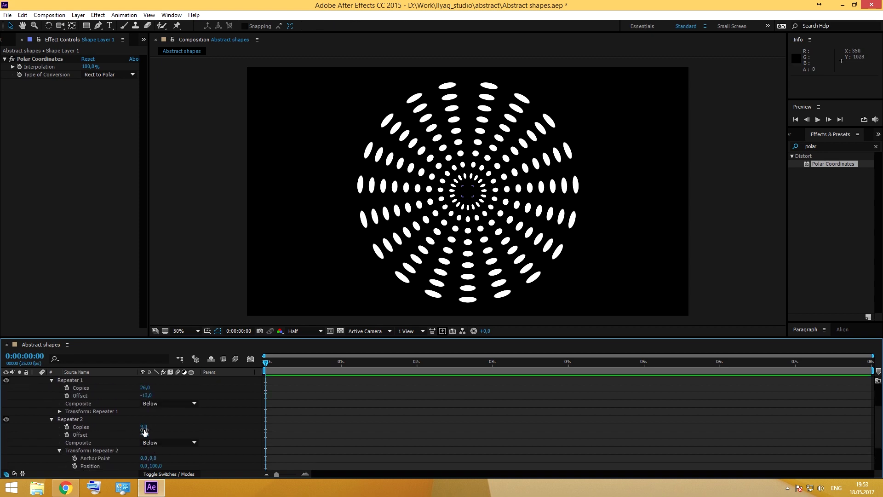
type("-4")
key("Return")
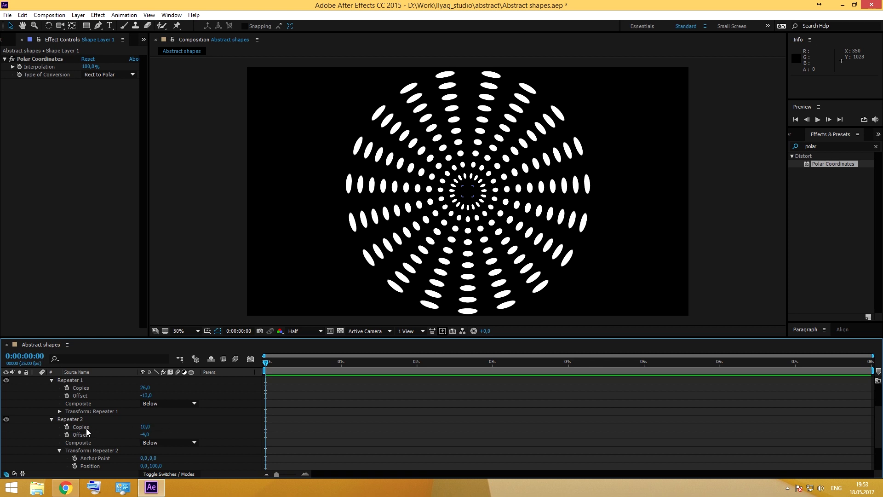
scroll(84, 423, "up", 2)
- Rename the shape layer to Shape 1
left_click(36, 379)
left_click(88, 378)
key("Return")
left_click_drag(107, 380, 92, 378)
key("Return")
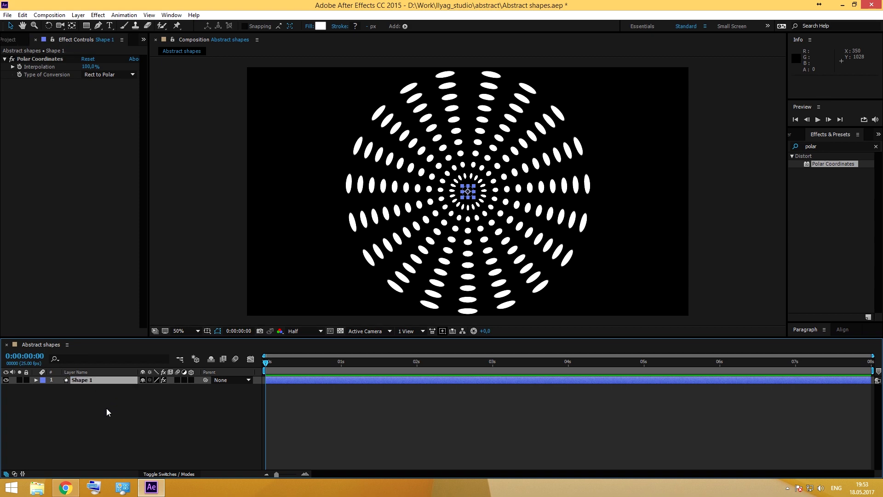
- Set starting rotation keyframes at 0 s on both Repeater 1 and Repeater 2
left_click(107, 407)
left_click(87, 380)
left_click(35, 379)
scroll(68, 416, "down", 1)
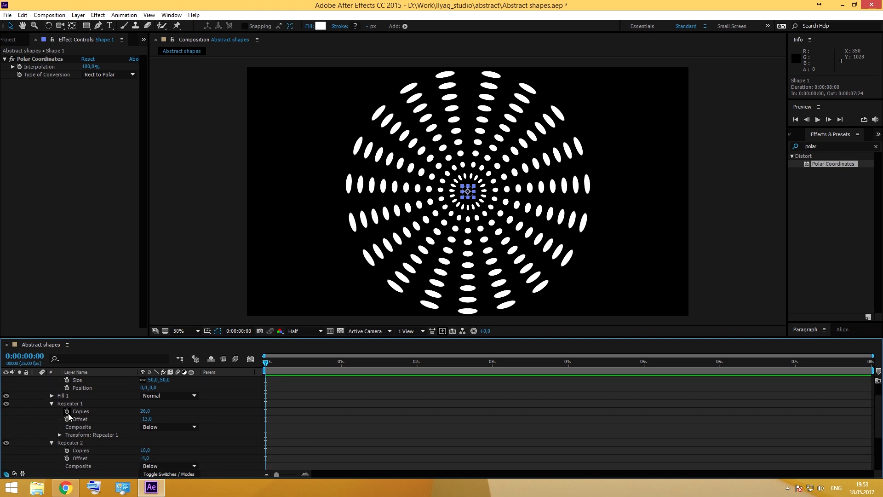
left_click(59, 435)
scroll(63, 441, "down", 1)
left_click(73, 451)
scroll(46, 445, "down", 1)
scroll(46, 445, "down", 2)
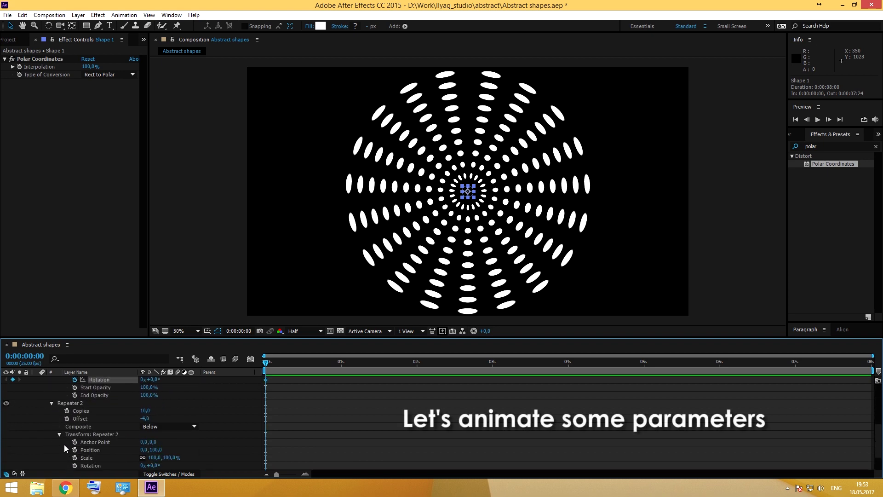
scroll(65, 444, "down", 1)
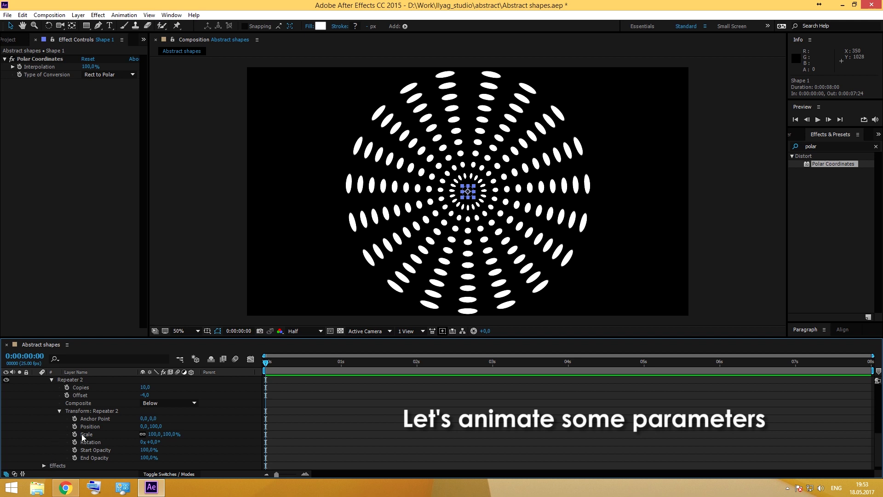
left_click(74, 442)
key("u")
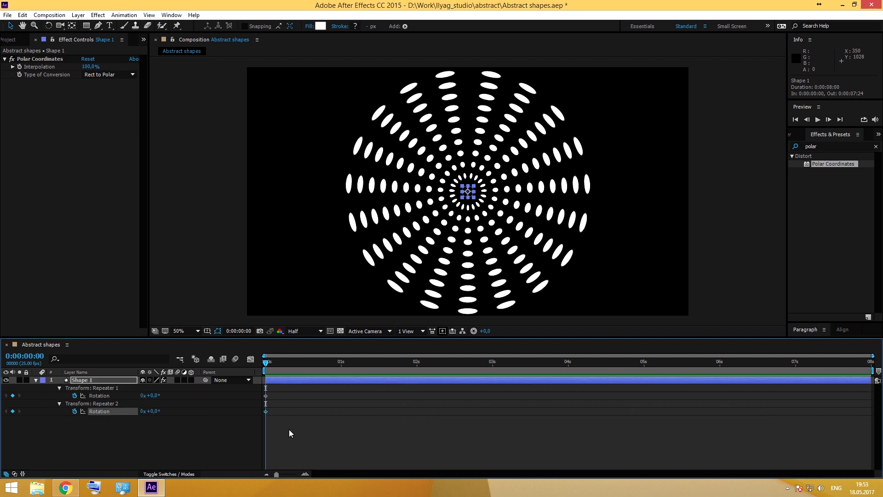
- At 5 s set Repeater 1 rotation to 60° and Repeater 2 to -40°, then preview
left_click_drag(284, 363, 645, 368)
left_click(169, 435)
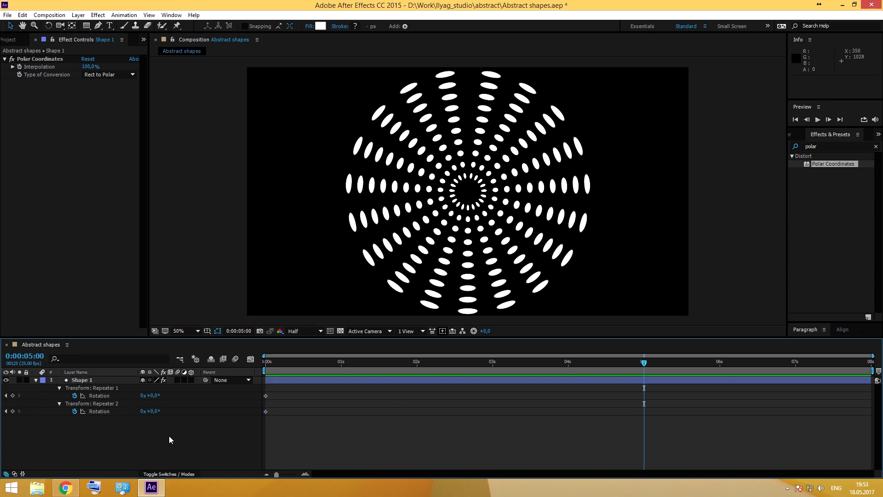
left_click(148, 397)
type("60")
key("Return")
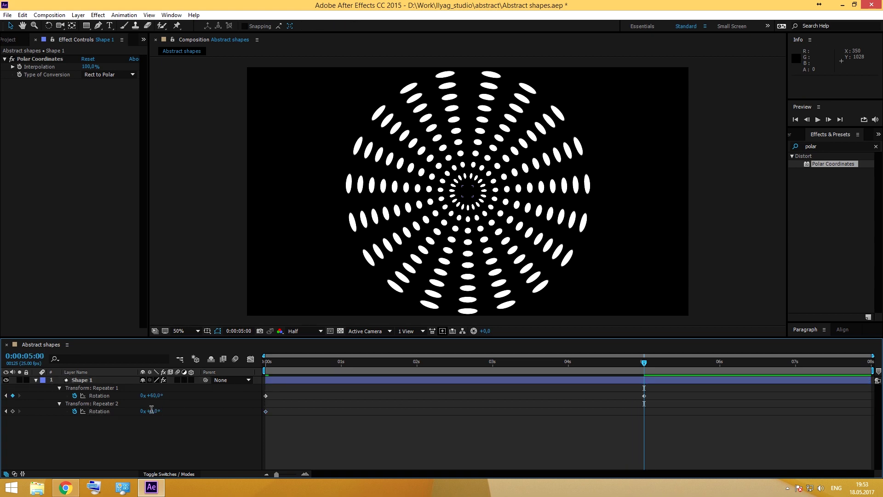
type("-40")
key("Return")
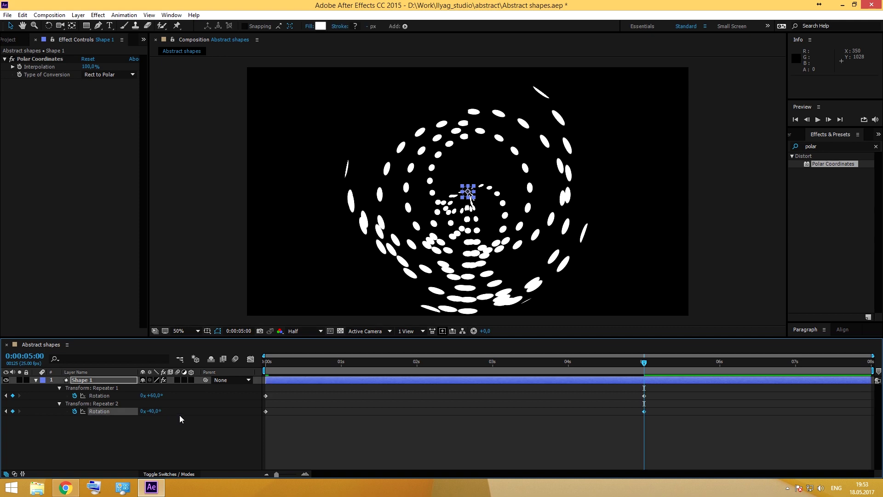
key("Home")
key("space")
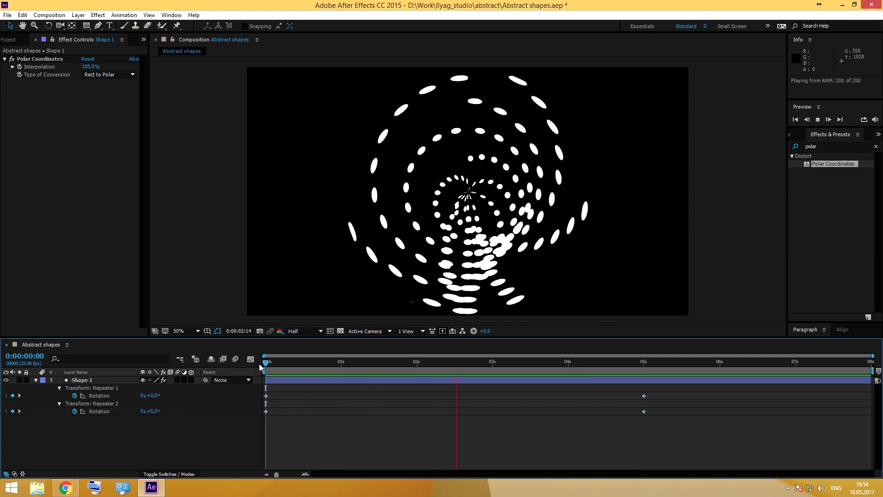
key("space")
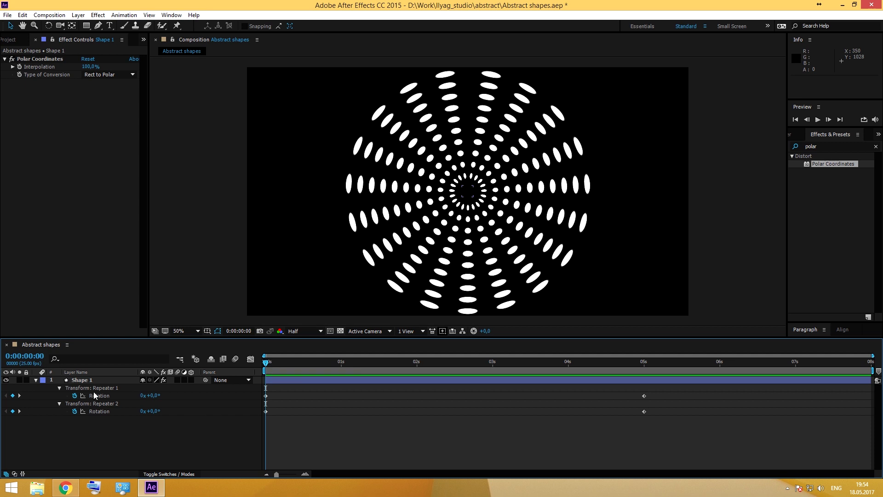
- Add a wiggle(0.5,60) expression to Repeater 1's Scale and preview it
left_click(93, 390)
left_click(59, 388)
left_click(59, 388)
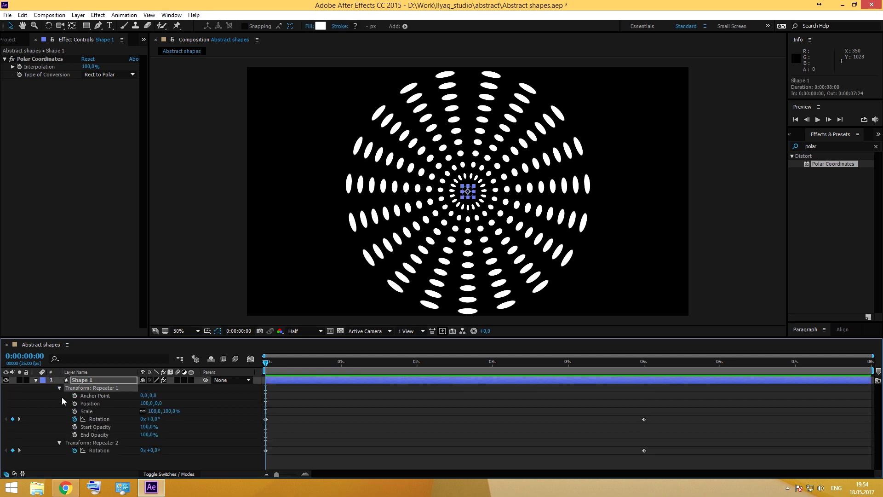
left_click(93, 410)
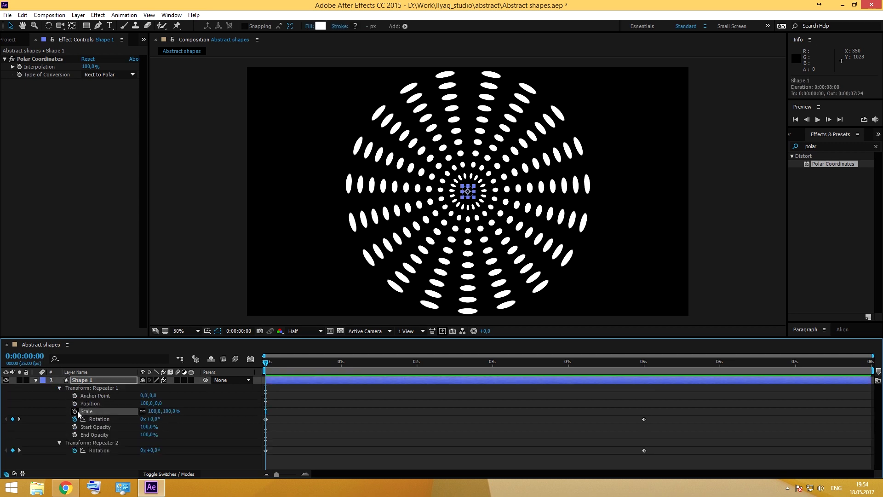
left_click(75, 411, "alt")
type("w")
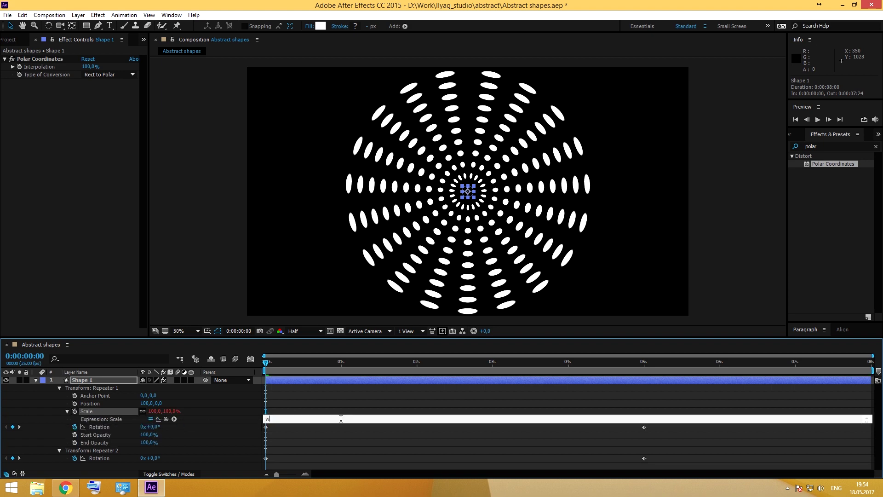
type("()")
key("Left")
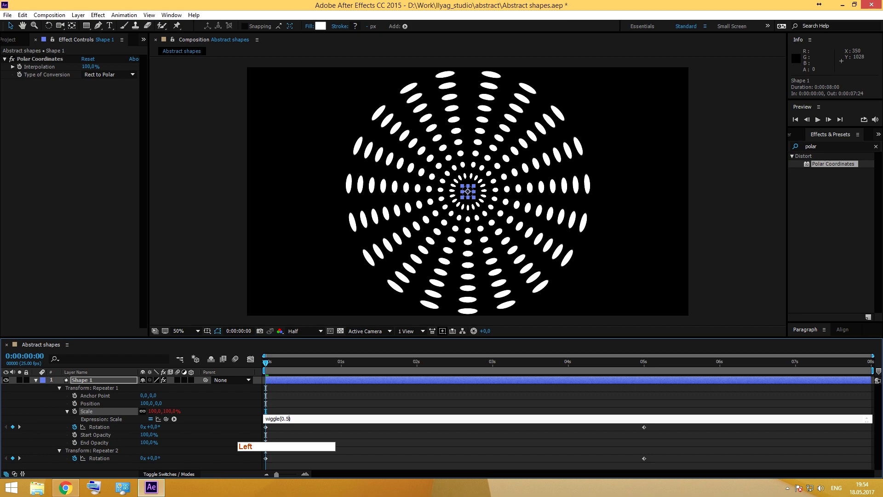
type("60")
left_click(317, 407)
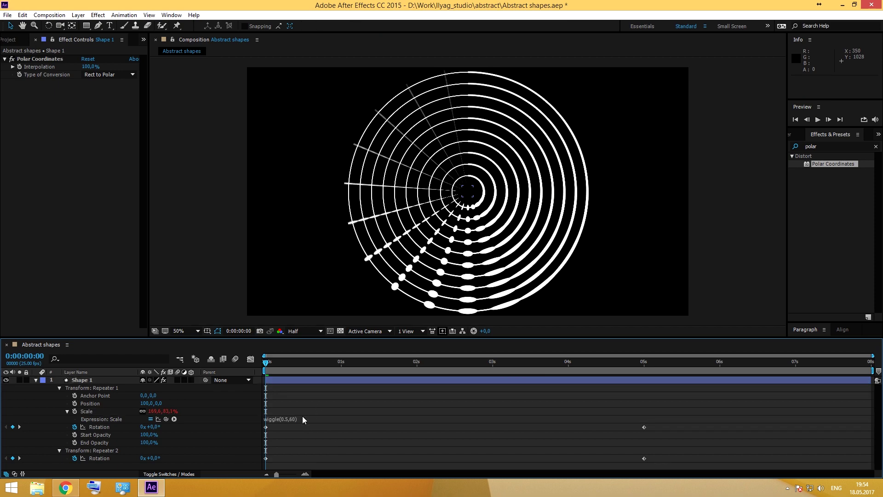
key("space")
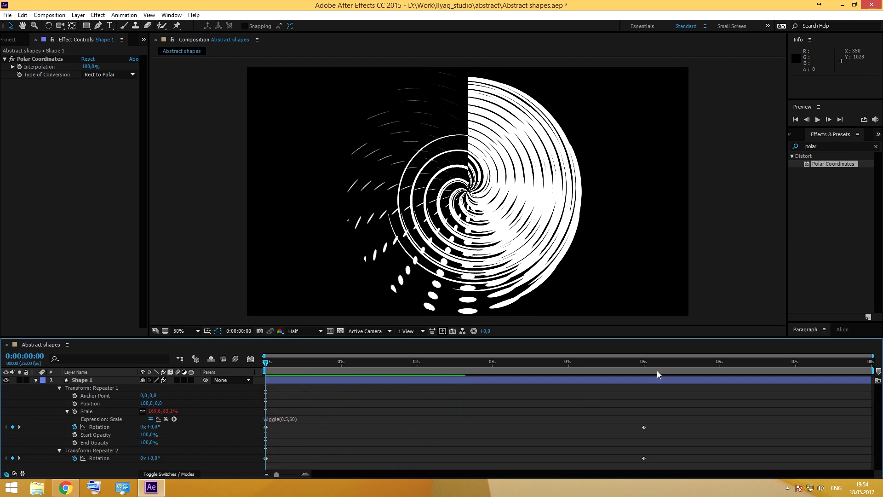
- At the 5 s keyframe, push the rotations to about +184° and -130°
left_click(644, 367)
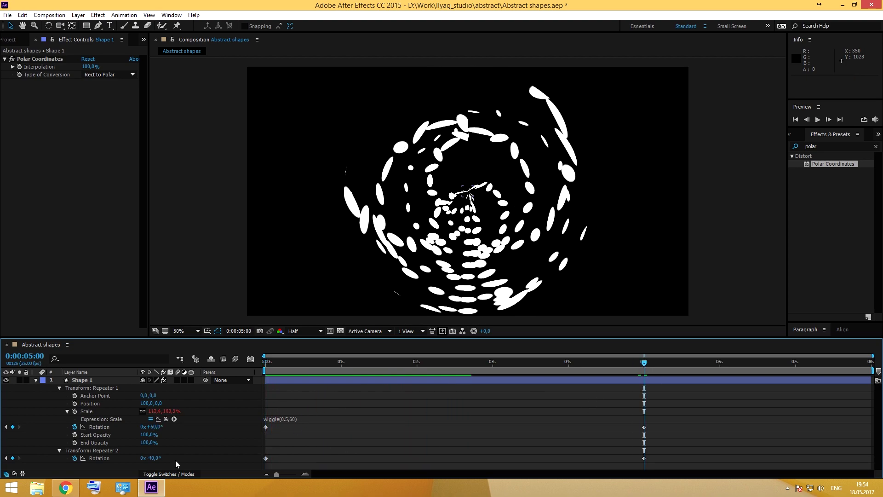
mouse_move(157, 426)
left_mouse_down()
mouse_move(254, 423)
mouse_move(167, 427)
left_mouse_up()
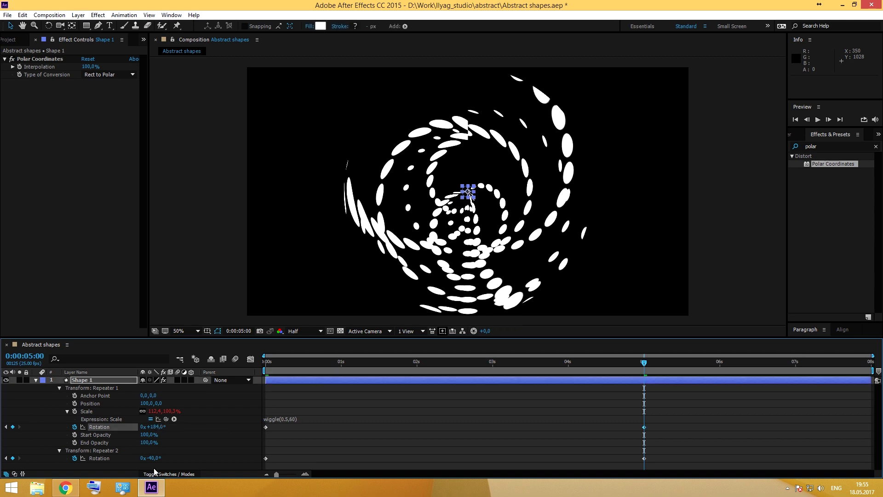
left_click_drag(152, 458, 112, 458)
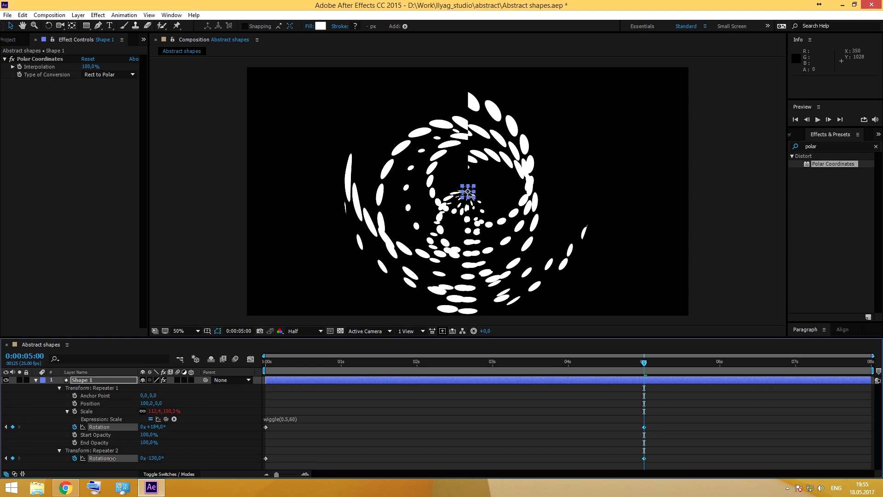
left_click_drag(308, 364, 299, 364)
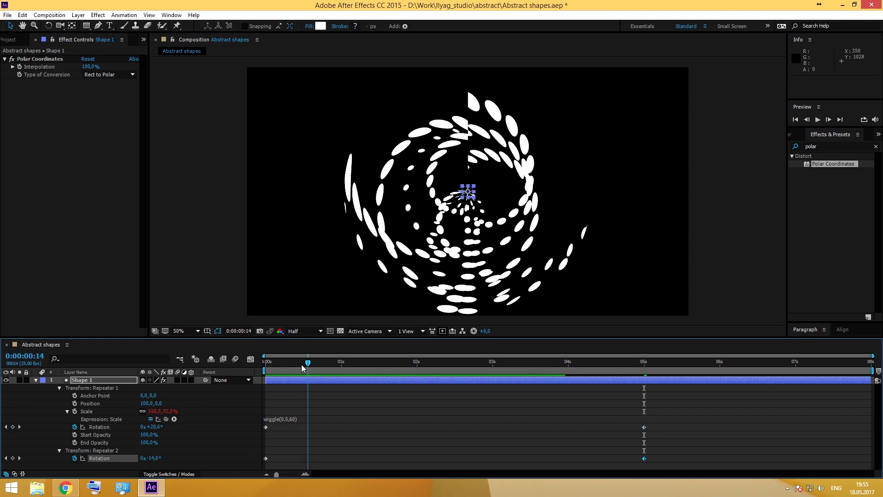
- Change the scale expression to wiggle(0.5,20) and preview the calmer pulsing
left_click(288, 416)
left_click_drag(290, 419, 294, 419)
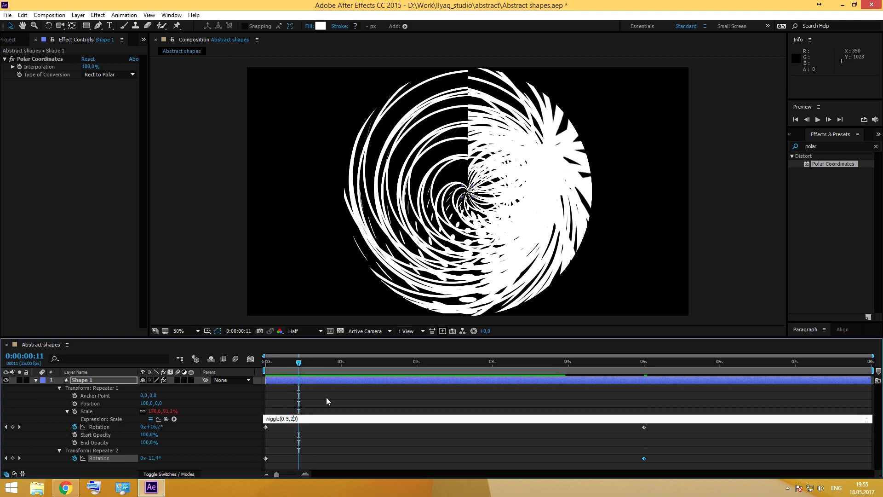
left_click(327, 399)
key("space")
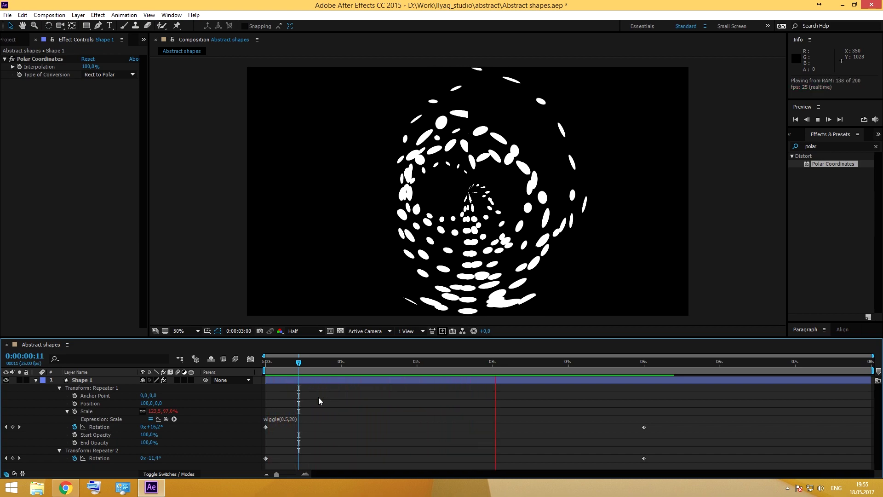
key("space")
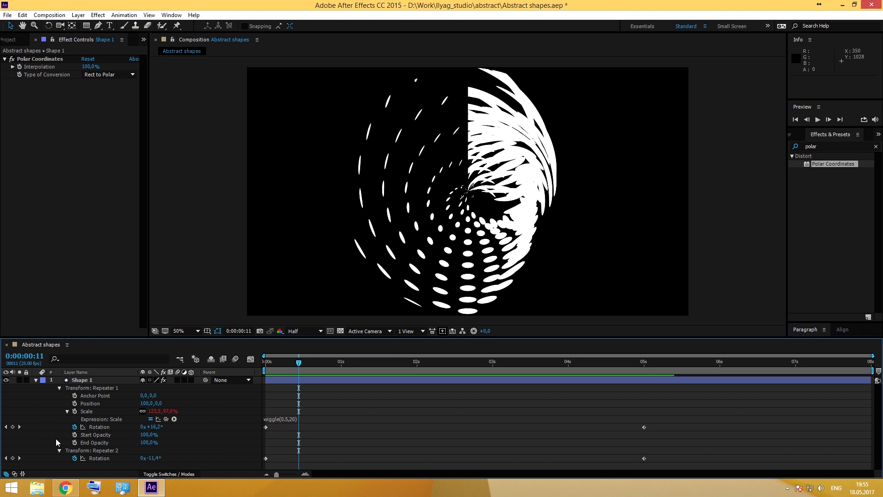
left_click(60, 451)
- Give Repeater 2's Scale a wiggle(0.5,50) expression and preview both pulsing repeaters
left_click(59, 450)
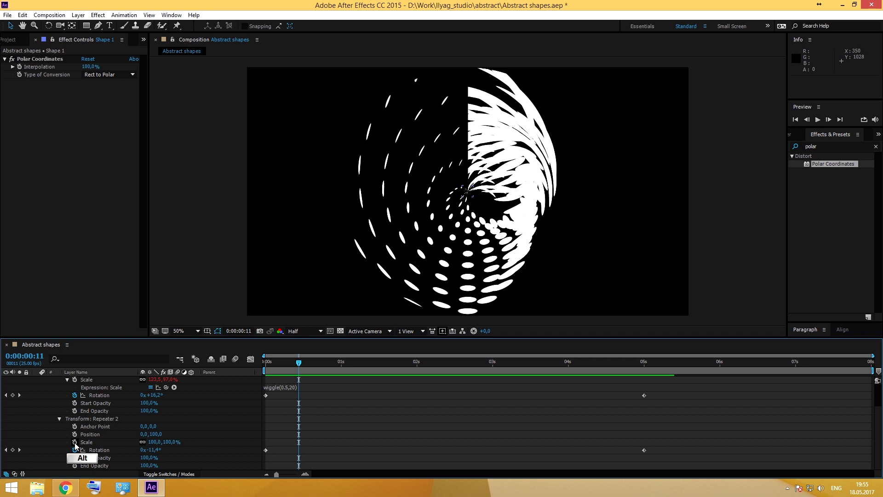
left_click(74, 442, "alt")
type("w")
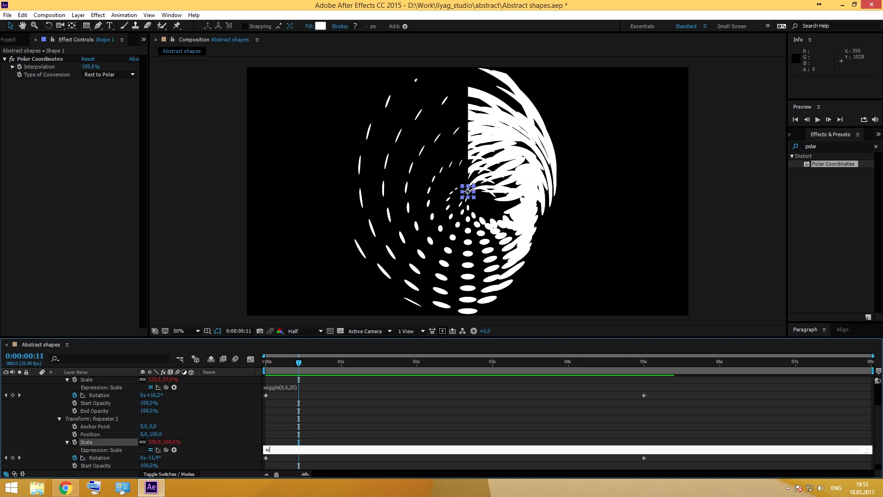
type("()")
key("Left")
type("50")
left_click(347, 421)
key("space")
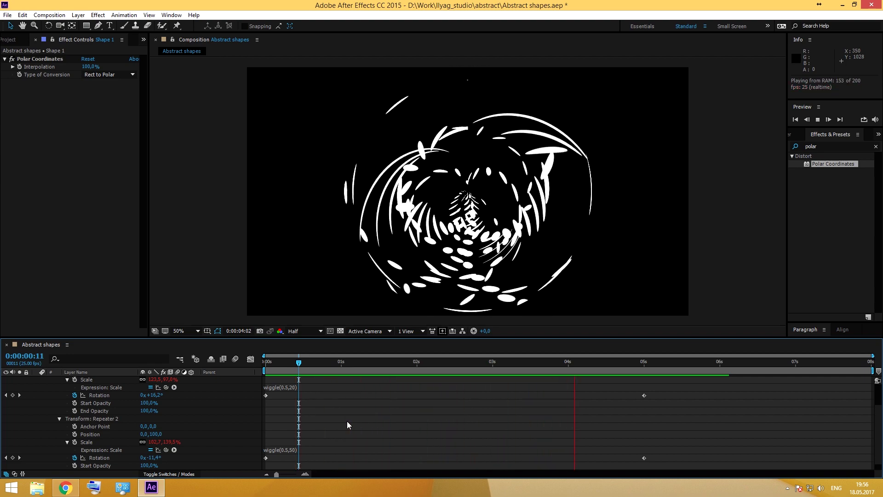
left_click_drag(325, 362, 384, 366)
scroll(208, 424, "up", 2)
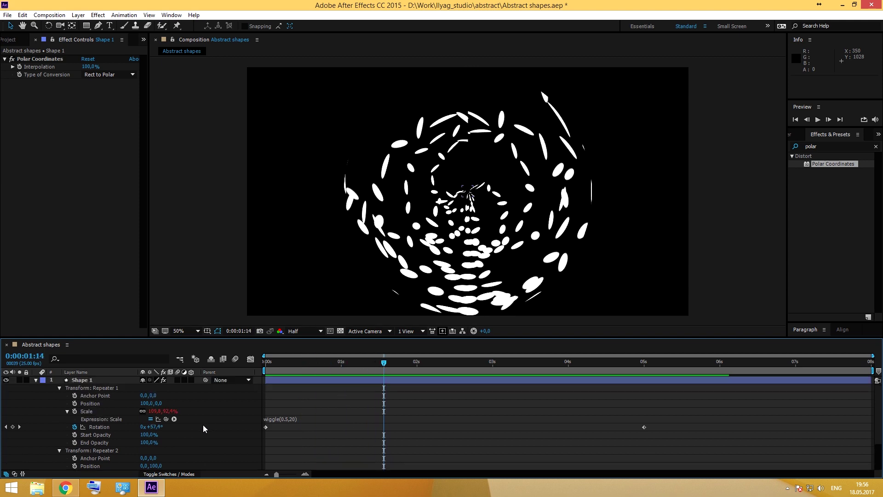
- Add a Twist to Shape 1, raise its Angle to 350° with offset centre, and preview
left_click(35, 380)
left_click(36, 380)
left_click(195, 387)
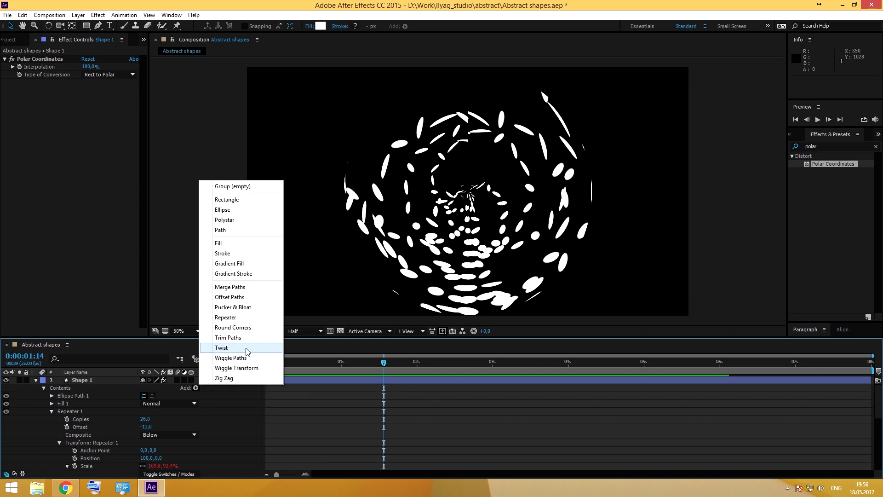
left_click(221, 348)
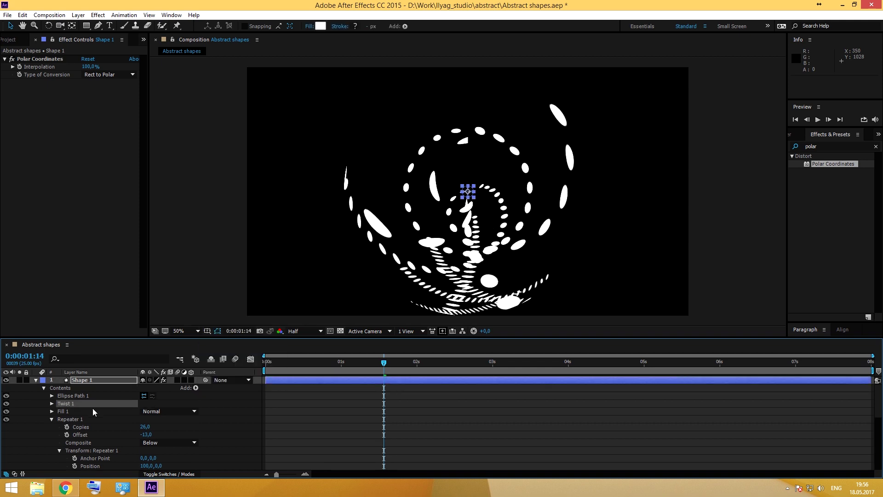
left_click(51, 404)
left_click_drag(324, 367, 241, 379)
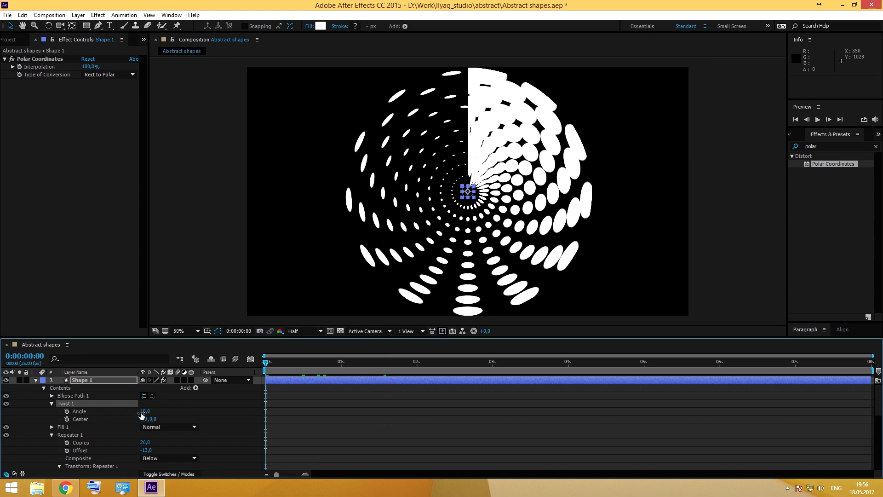
mouse_move(144, 413)
left_mouse_down()
mouse_move(181, 419)
mouse_move(12, 440)
left_mouse_up()
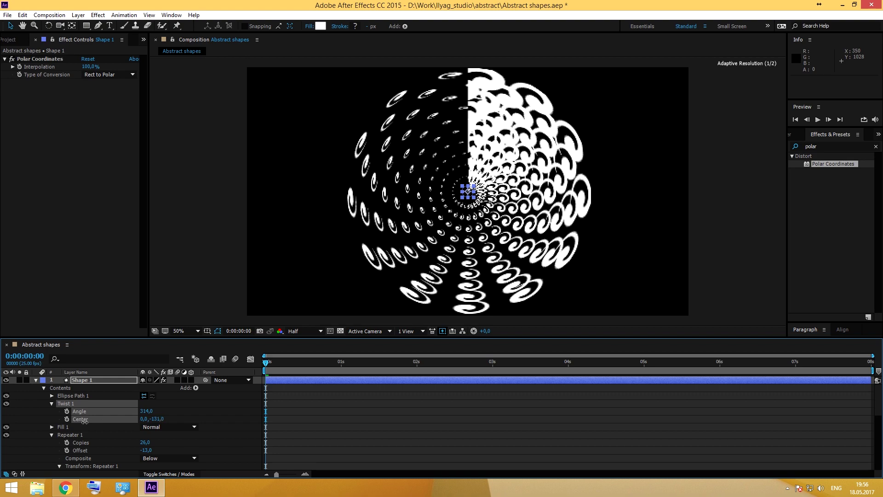
left_click_drag(154, 411, 183, 429)
key("space")
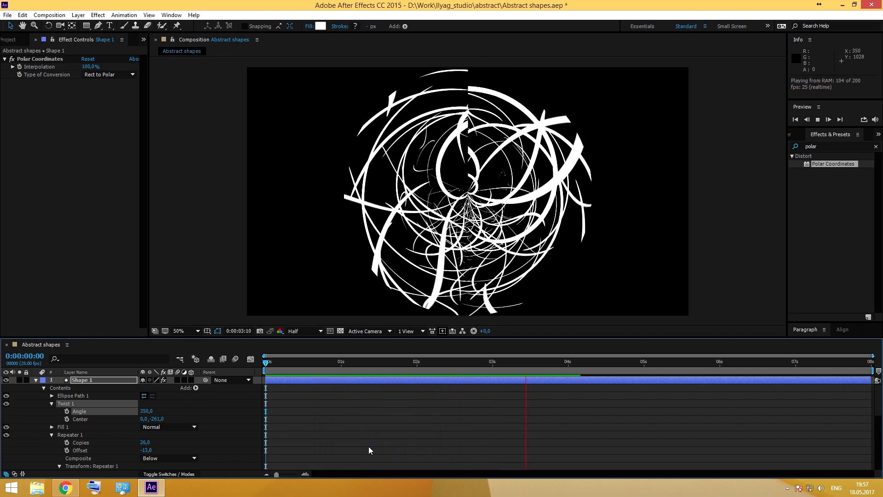
key("space")
- At 5 s set Repeater 1 rotation to 50° and Repeater 2 rotation to -40°
scroll(408, 424, "down", 4)
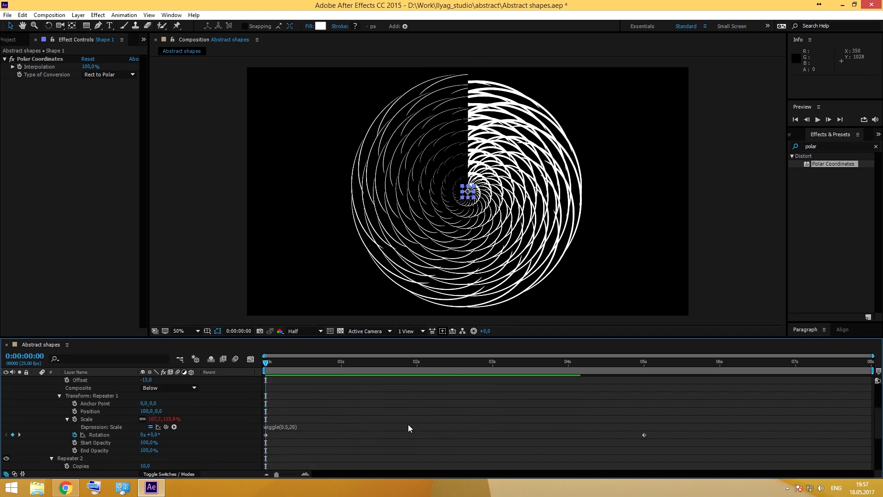
scroll(414, 423, "up", 1)
left_click(644, 363)
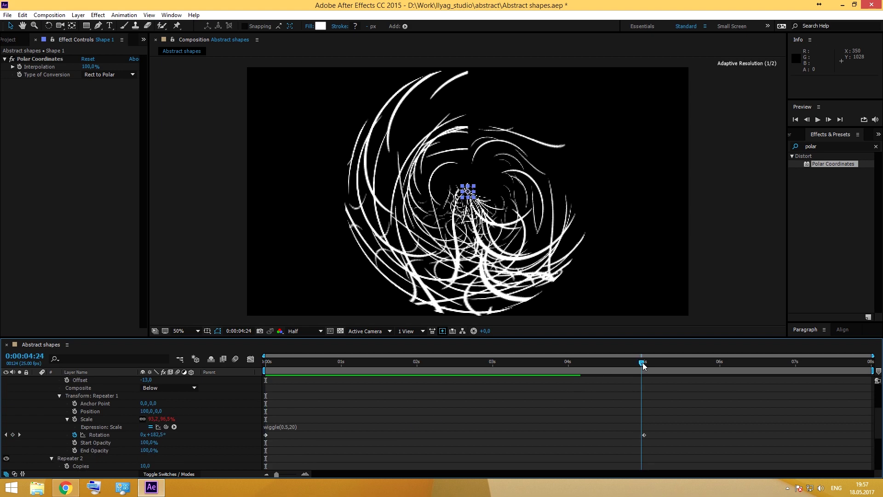
scroll(321, 433, "down", 1)
left_click(161, 413)
key("Return")
scroll(556, 432, "down", 2)
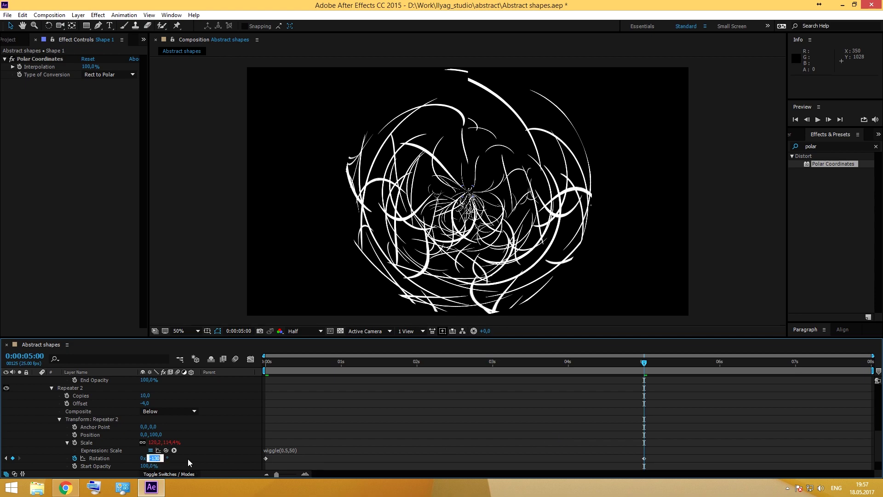
type("-40")
key("Return")
- Preview the looser swirl and collapse Shape 1's properties
key("space")
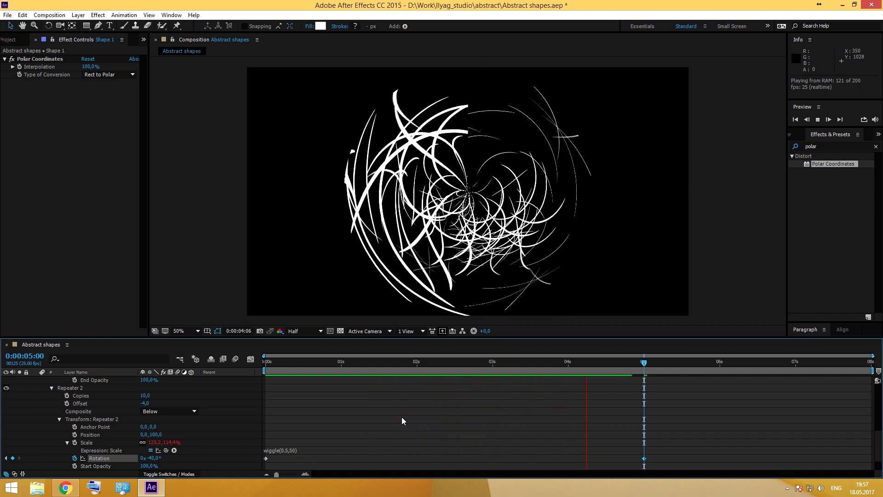
key("space")
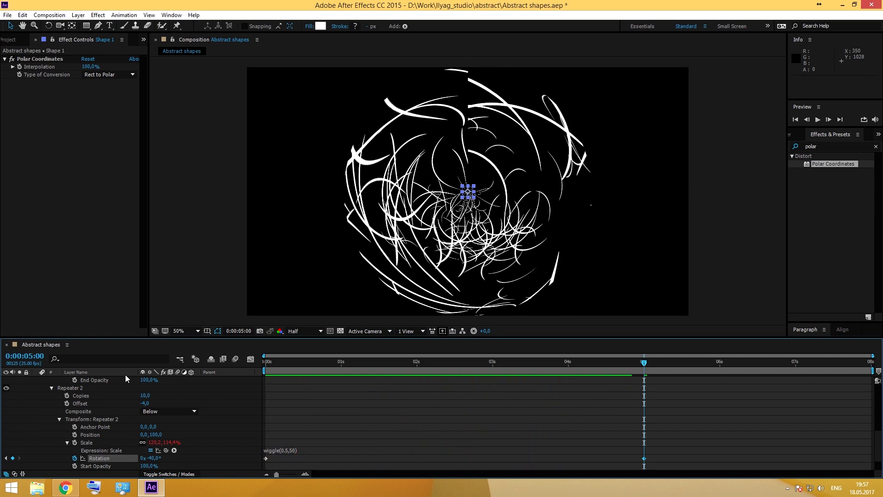
scroll(43, 386, "up", 4)
scroll(51, 392, "up", 2)
left_click(35, 380)
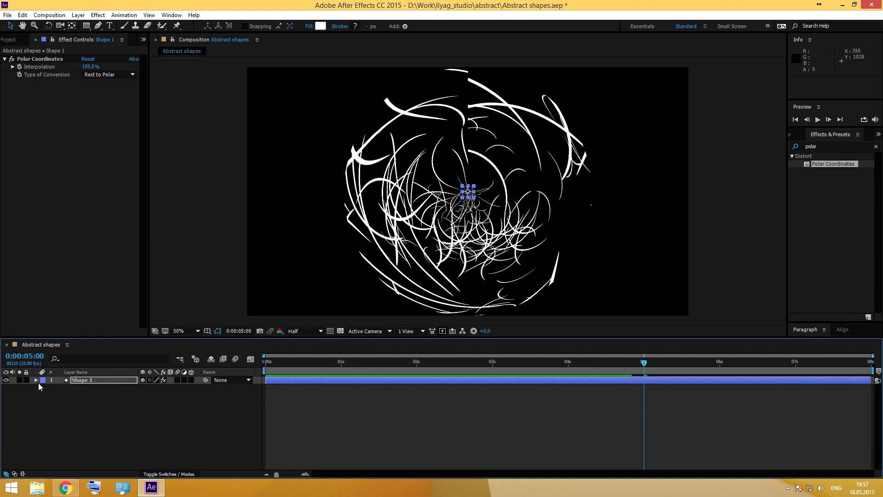
- Pre-compose Shape 1 into 'Shape 1 Comp', moving all attributes into the new composition
left_click(96, 403)
left_click(103, 380)
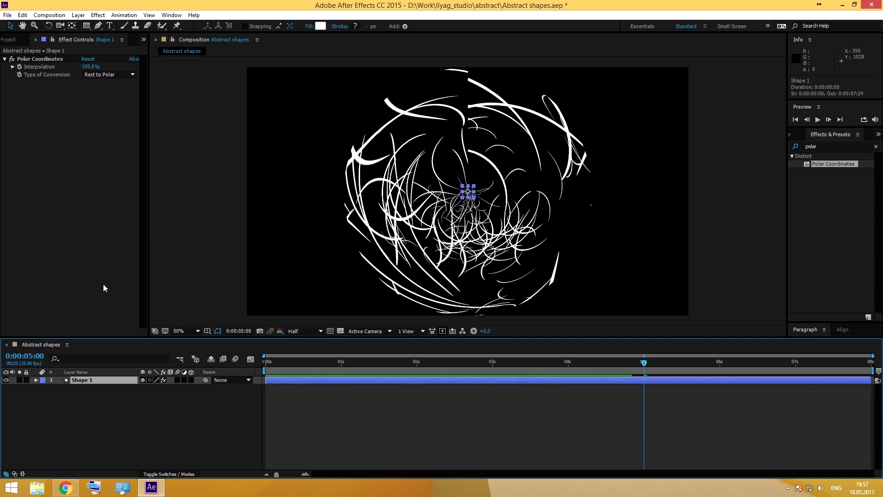
left_click(78, 14)
left_click(151, 358)
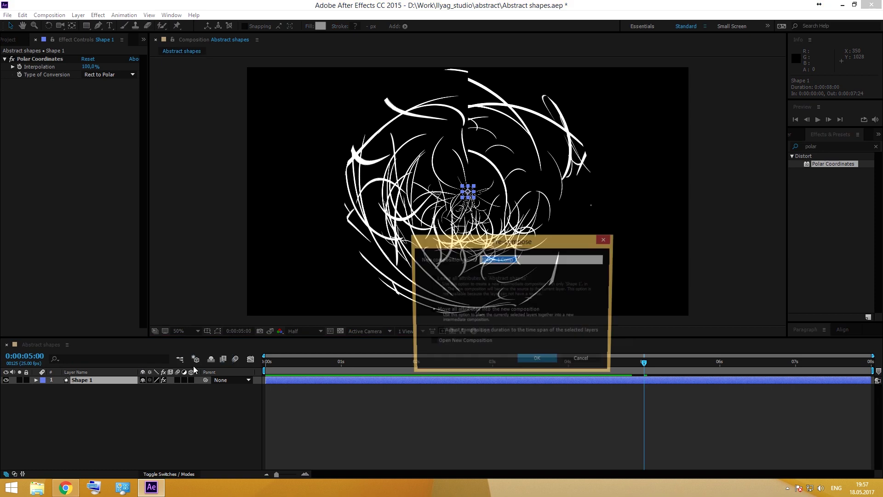
left_click(524, 260)
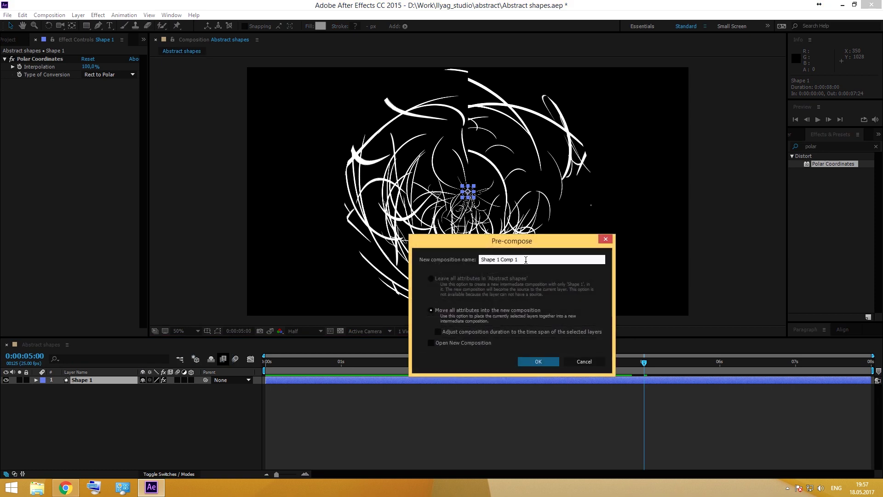
left_click(433, 310)
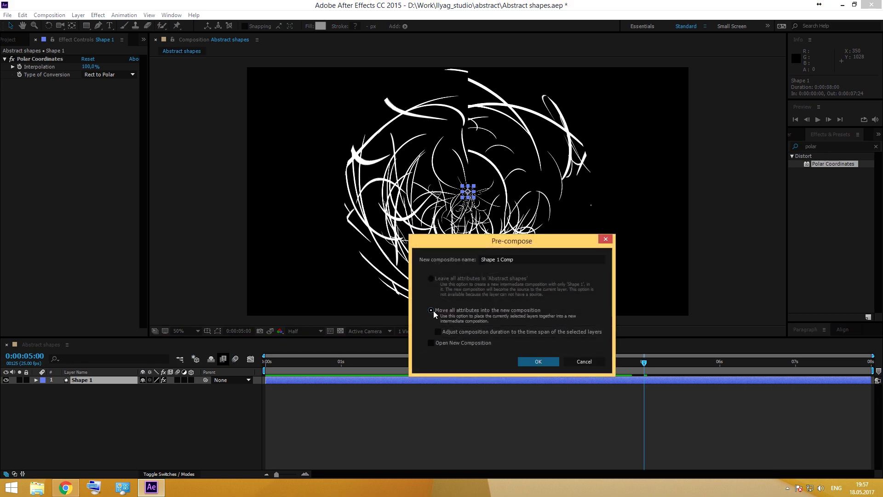
left_click(537, 363)
left_click(113, 407)
left_click(99, 380)
- Keyframe Shape 1 Comp's rotation from 0° at 0 s to about 149° at 5 s
key("r")
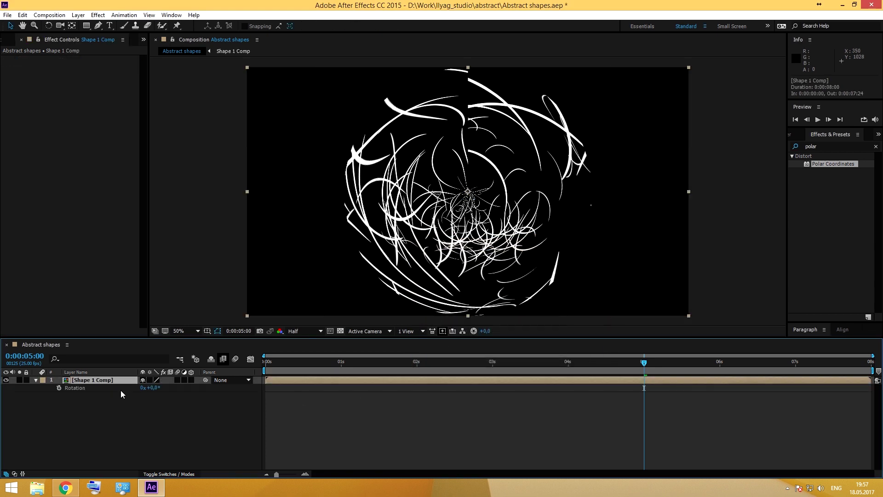
left_click(59, 388)
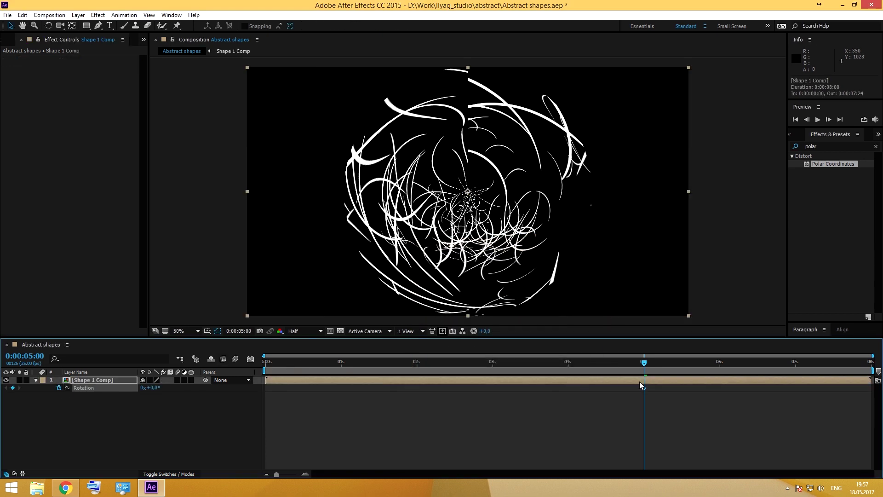
left_click_drag(598, 368, 163, 385)
left_click(13, 388)
left_click(645, 366)
left_click_drag(155, 388, 223, 386)
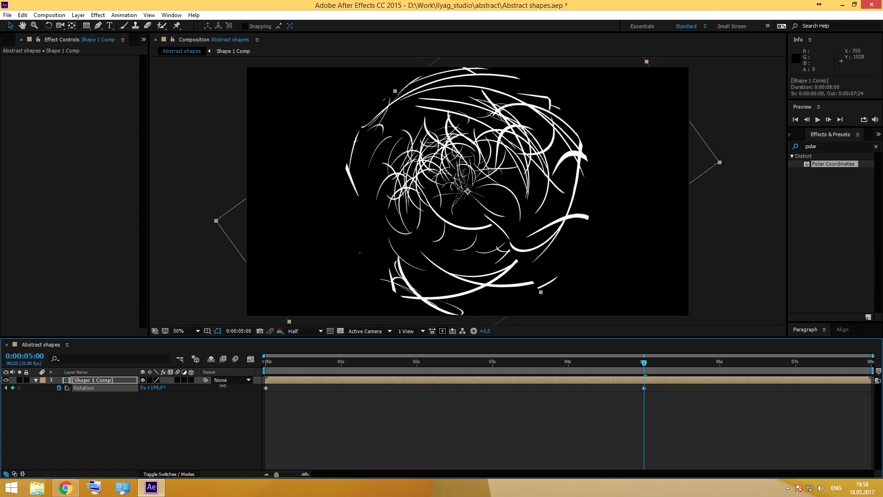
- Scale the Shape 1 Comp layer down to 60%
key("s")
left_click_drag(156, 388, 134, 390)
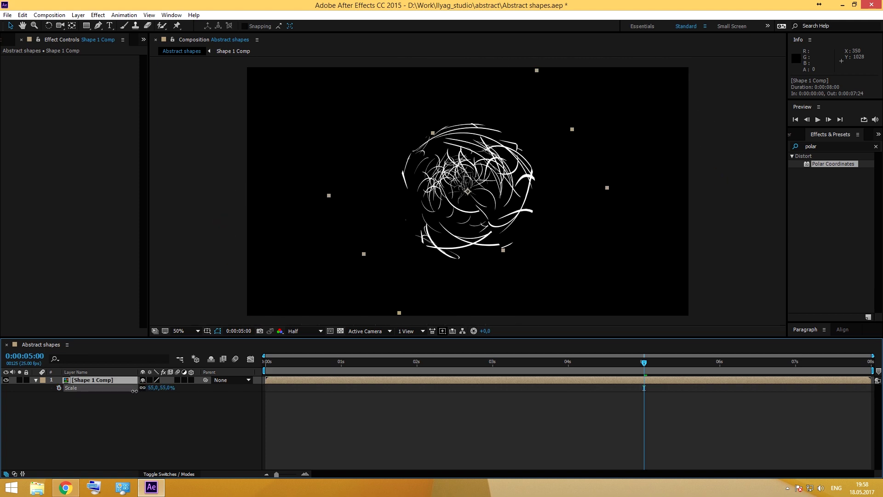
left_click(157, 429)
left_click(153, 388)
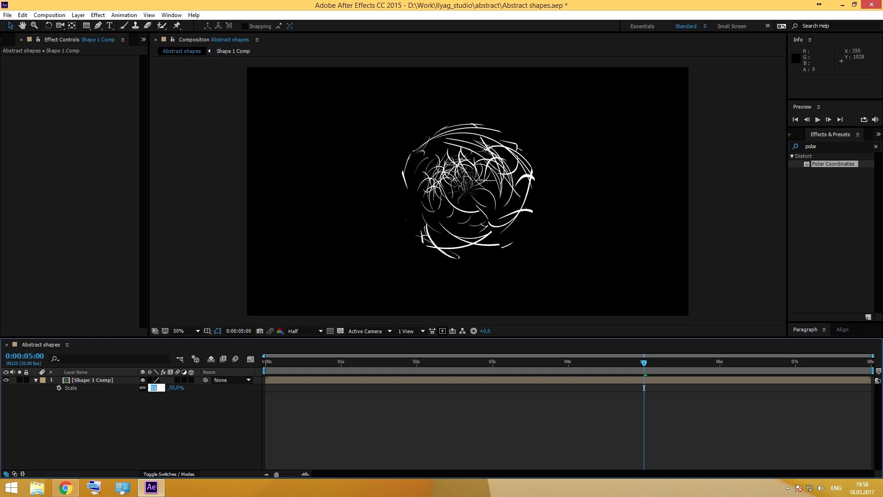
type("60")
key("Return")
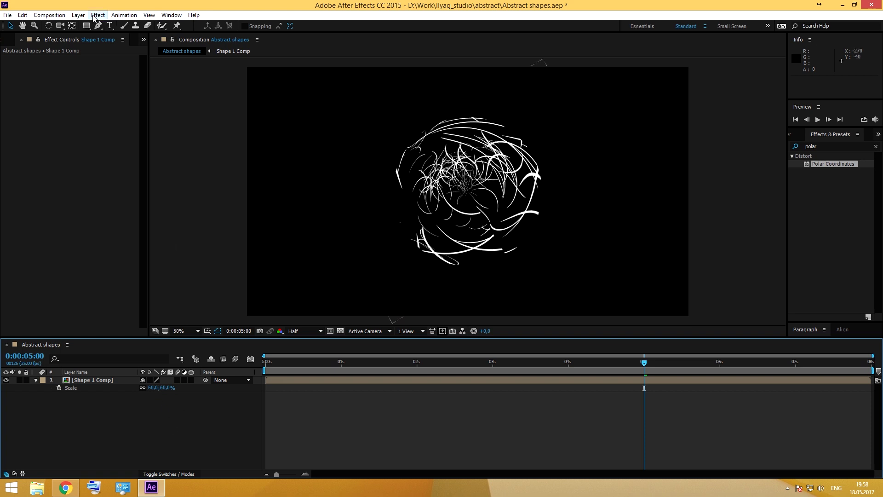
- Create a pale blue-grey B5CACA solid named BG and place it beneath Shape 1 Comp
left_click(78, 15)
mouse_move(88, 26)
left_click(255, 35)
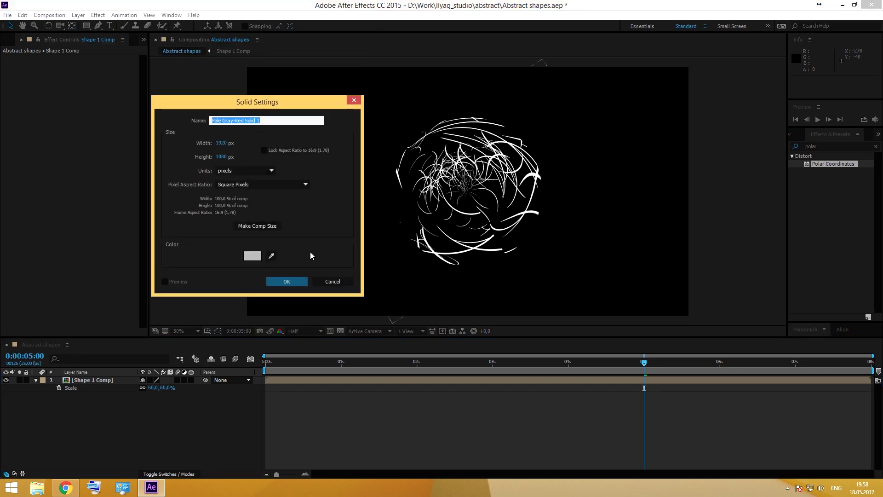
type("BG")
left_click(251, 256)
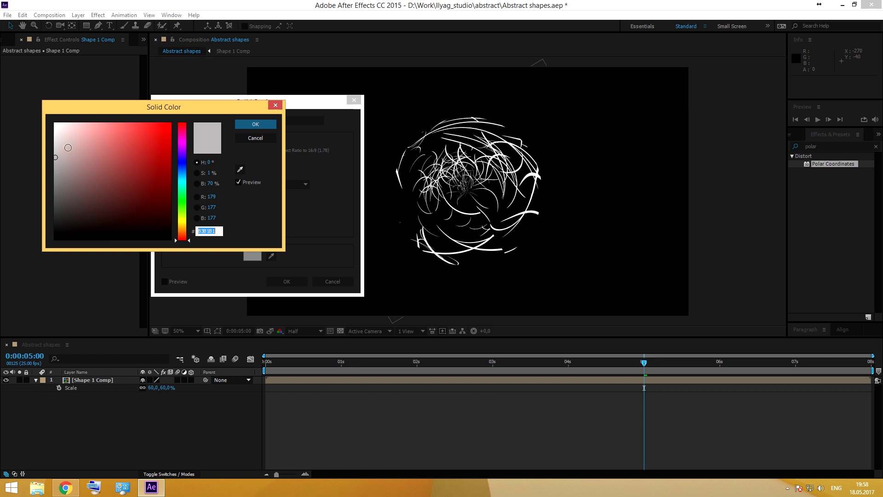
left_click(63, 164)
left_click(186, 182)
left_click_drag(71, 135, 67, 146)
left_click(255, 125)
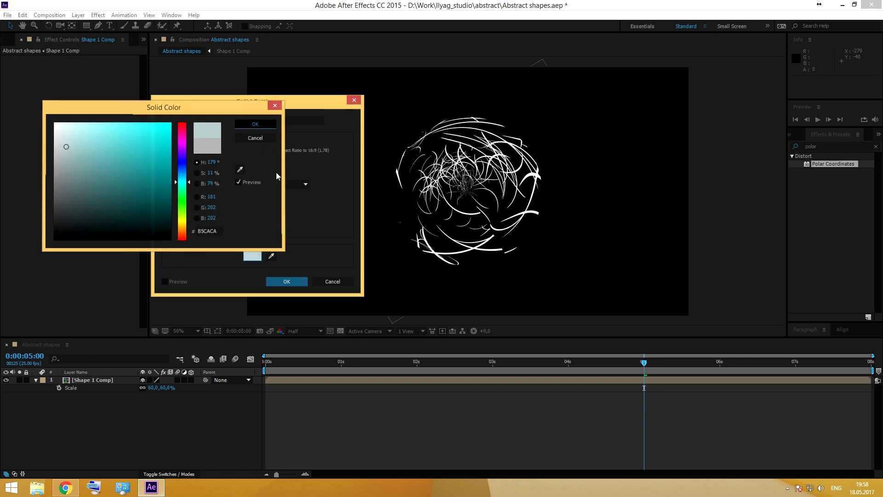
left_click(286, 282)
left_click_drag(92, 381, 102, 420)
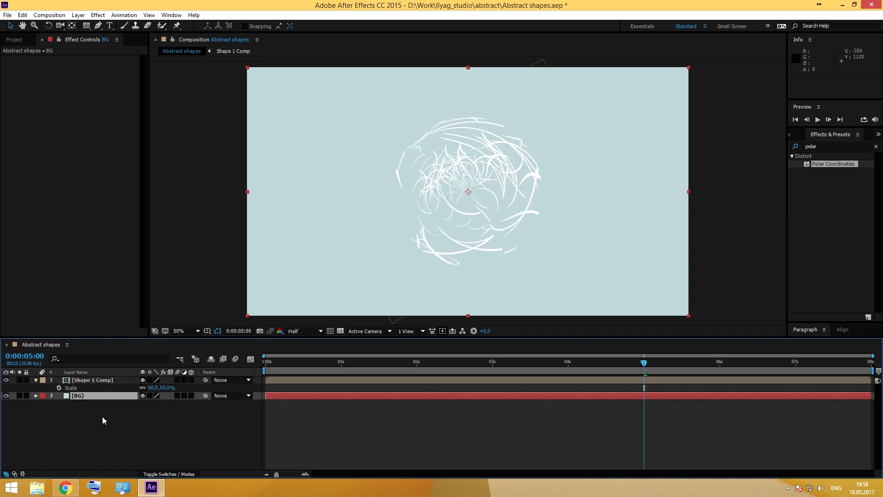
- Apply the Drop Shadow effect to the Shape 1 Comp layer via an Effects & Presets search
left_click(97, 380)
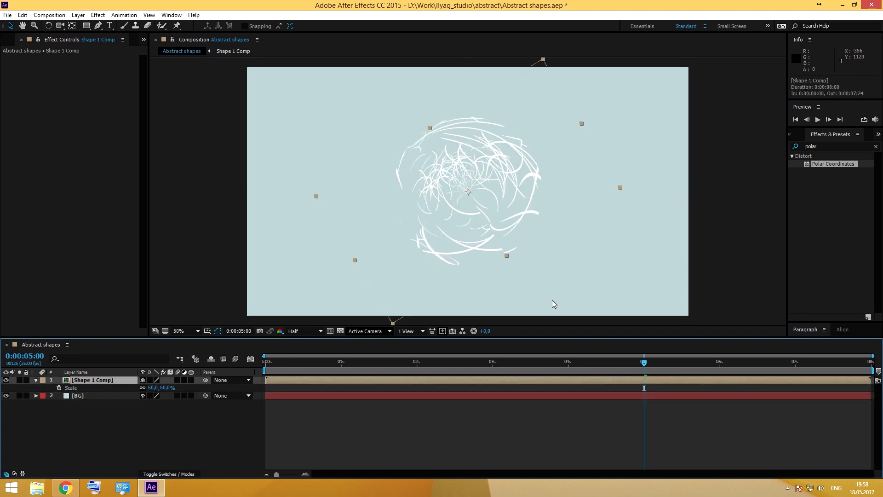
left_click(832, 146)
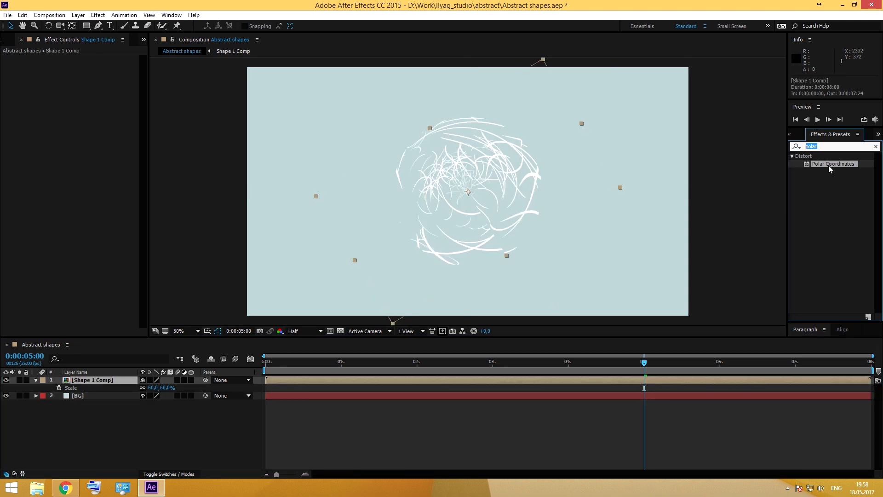
type("drop s")
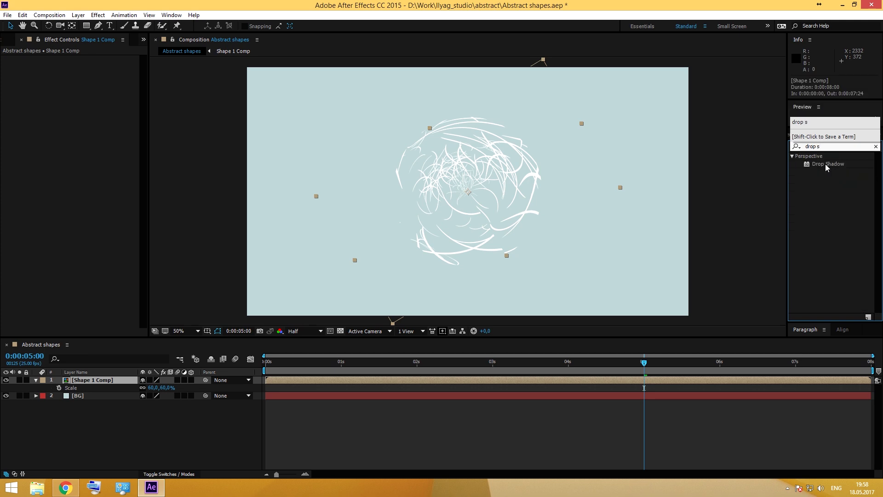
left_click_drag(826, 164, 102, 380)
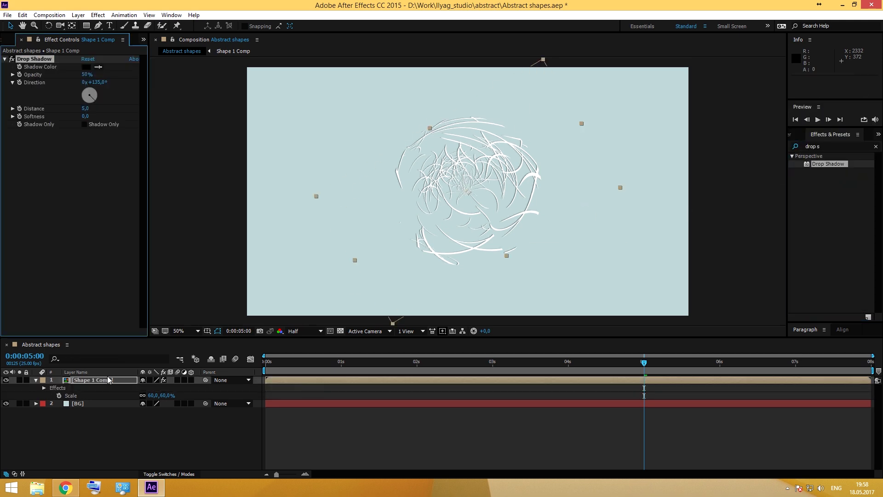
- Set the drop shadow to 72% opacity, distance 11 and softness 35, then preview
left_click_drag(86, 108, 104, 115)
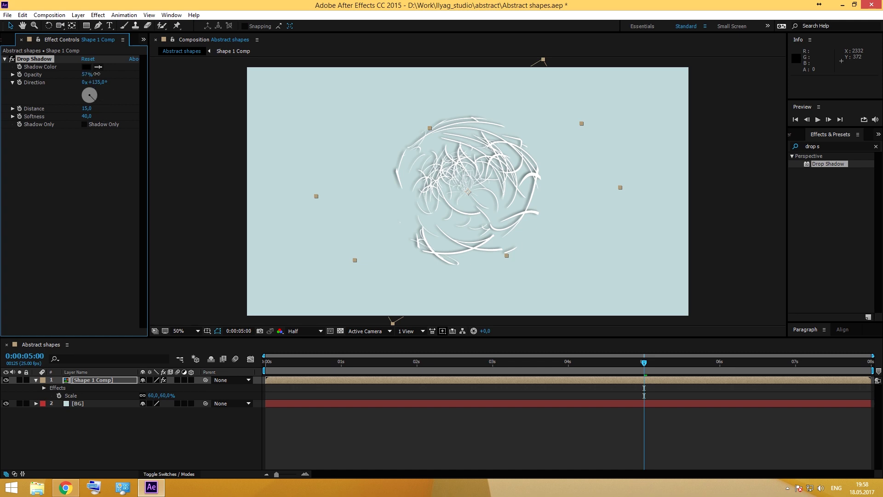
left_click_drag(125, 73, 125, 74)
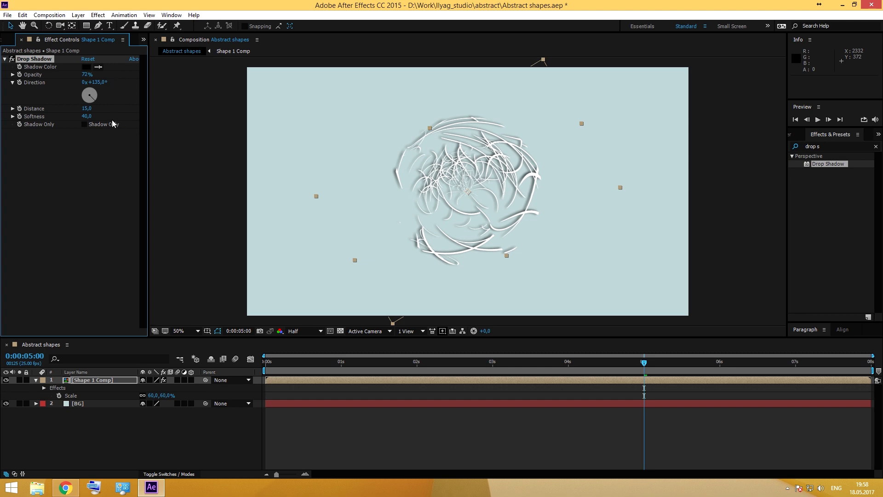
left_click_drag(92, 116, 89, 118)
left_click_drag(91, 109, 84, 109)
left_click(380, 459)
key("space")
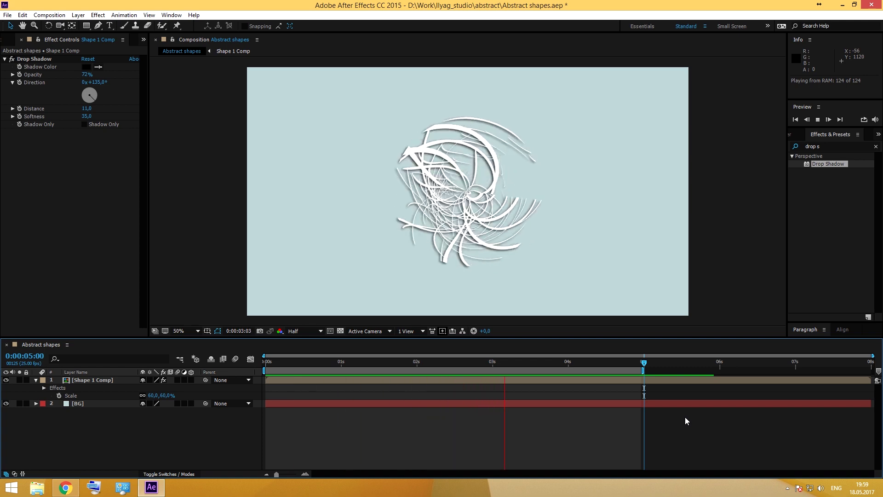
key("space")
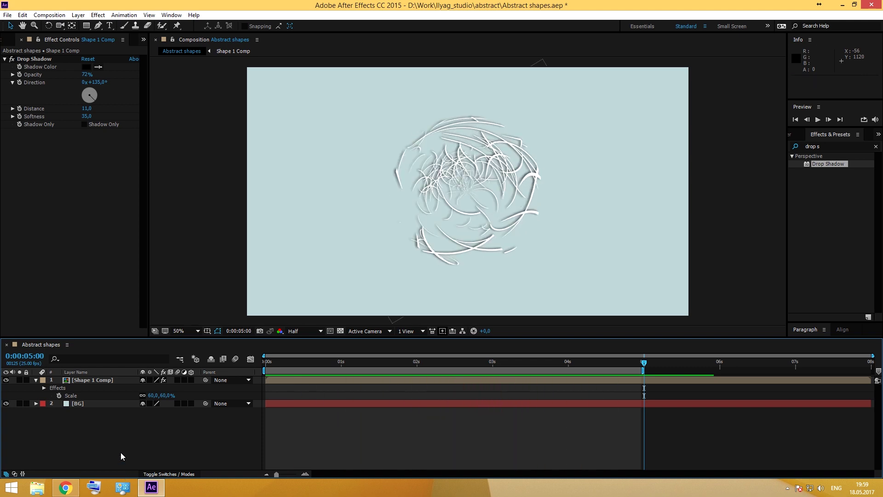
left_click(8, 40)
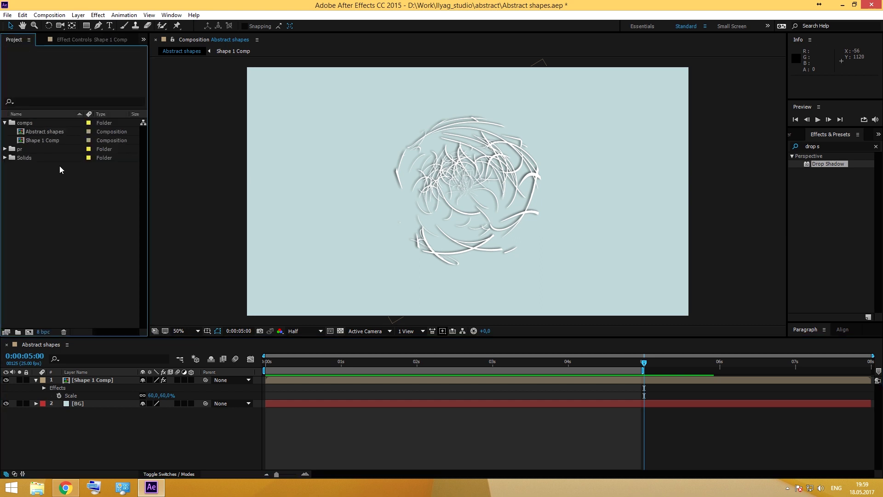
left_click(41, 131)
key("ctrl+d")
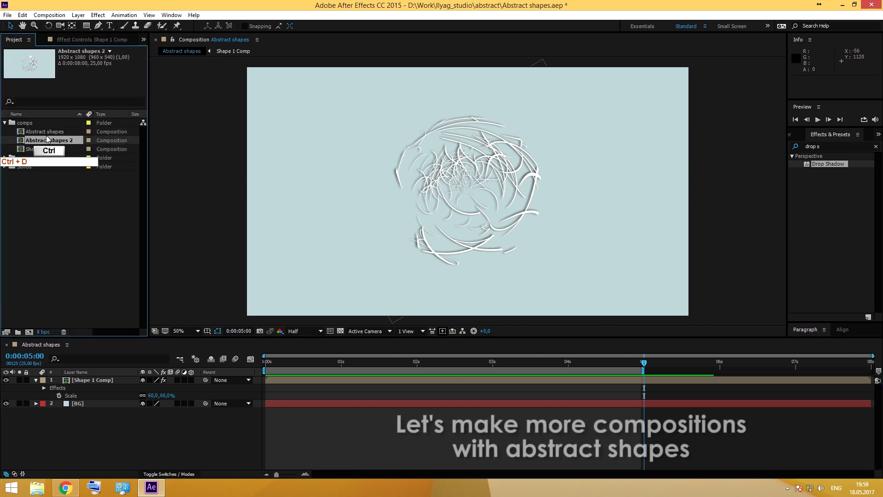
left_click(55, 149)
key("ctrl+d")
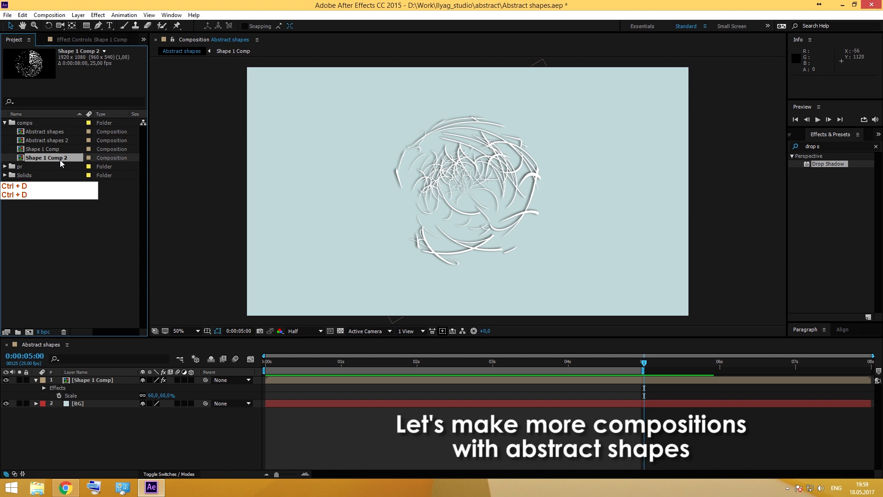
double_click(48, 140)
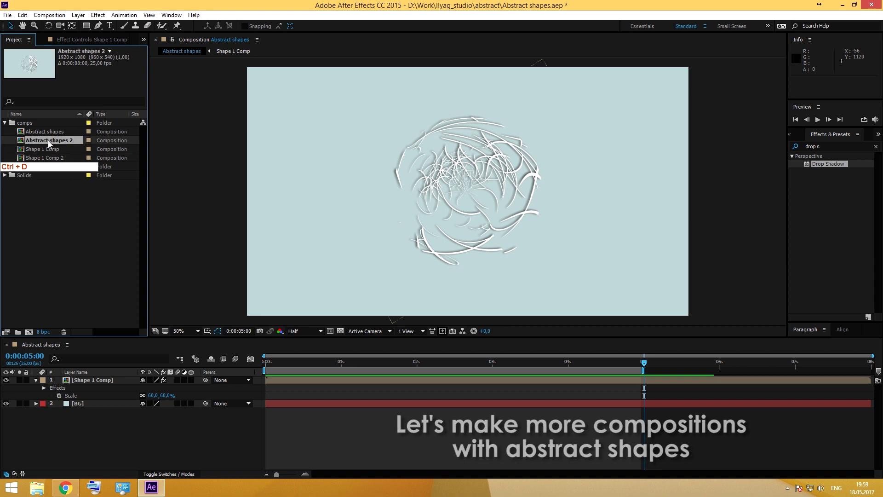
left_click(95, 380)
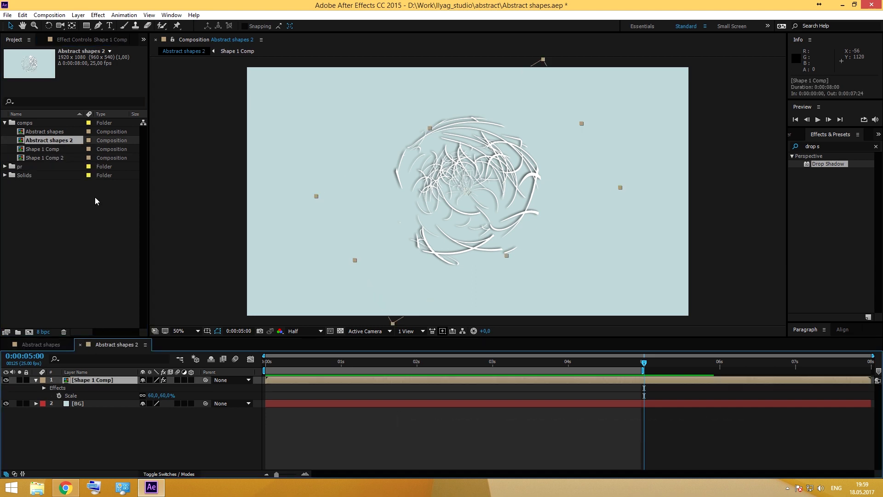
left_click(52, 158)
left_click_drag(59, 160, 104, 380)
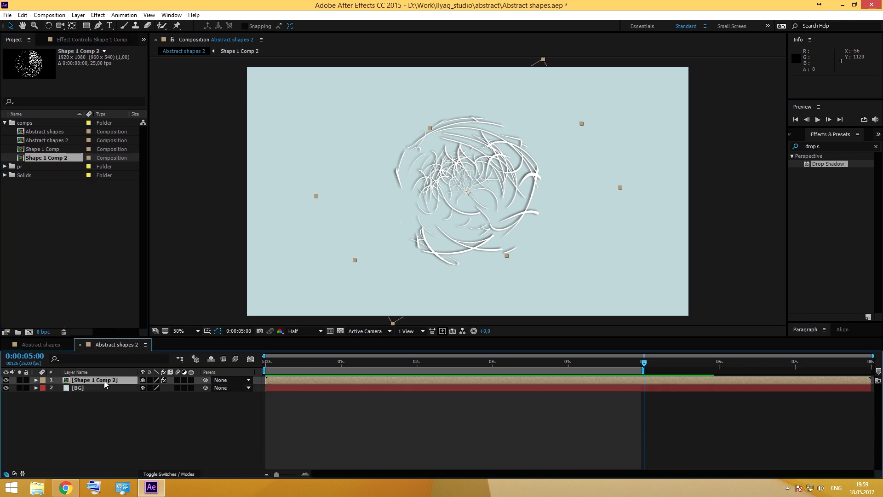
double_click(98, 380)
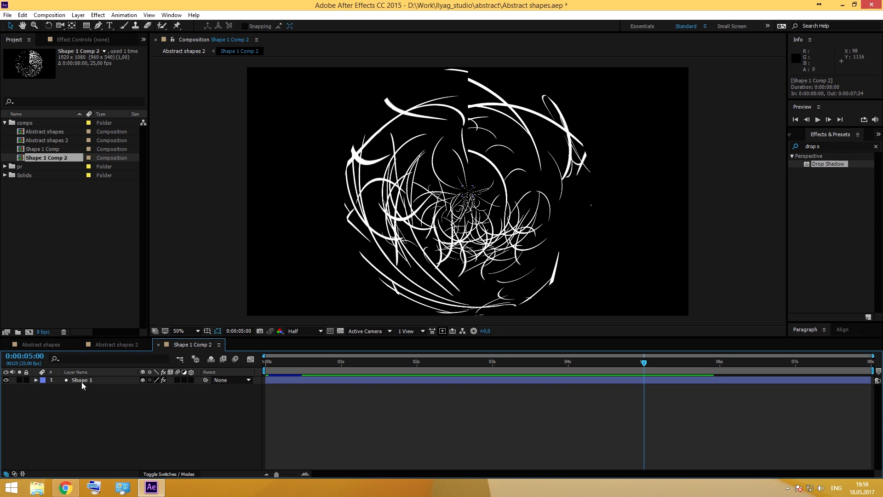
- Expand Shape 1's contents in Shape 1 Comp 2 and switch off Twist 1
left_click(82, 382)
left_click(35, 380)
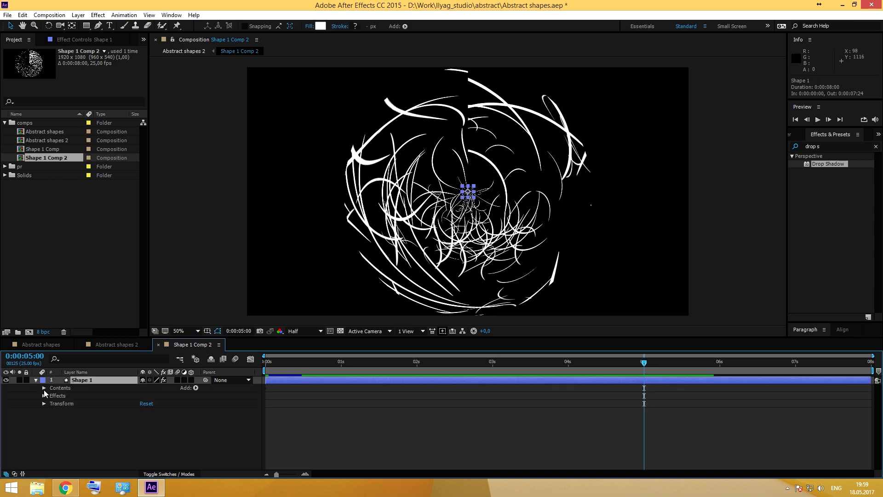
left_click(44, 388)
left_click(81, 395)
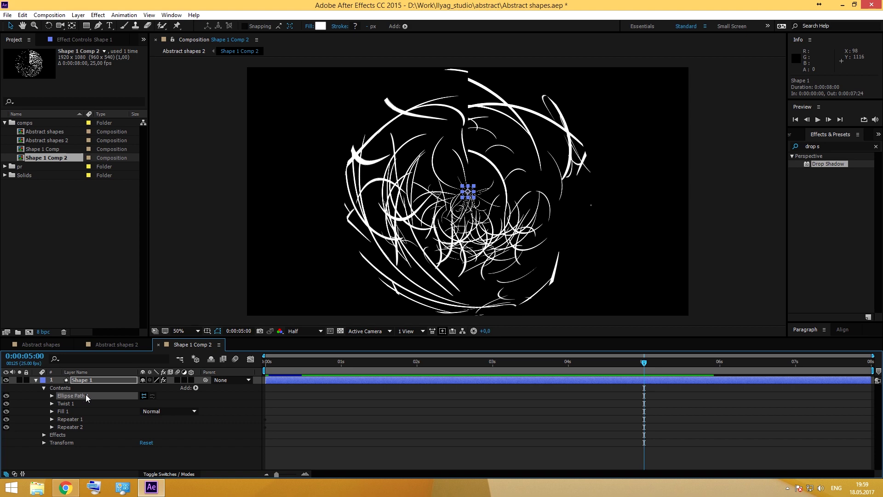
left_click(73, 402)
left_click(6, 403)
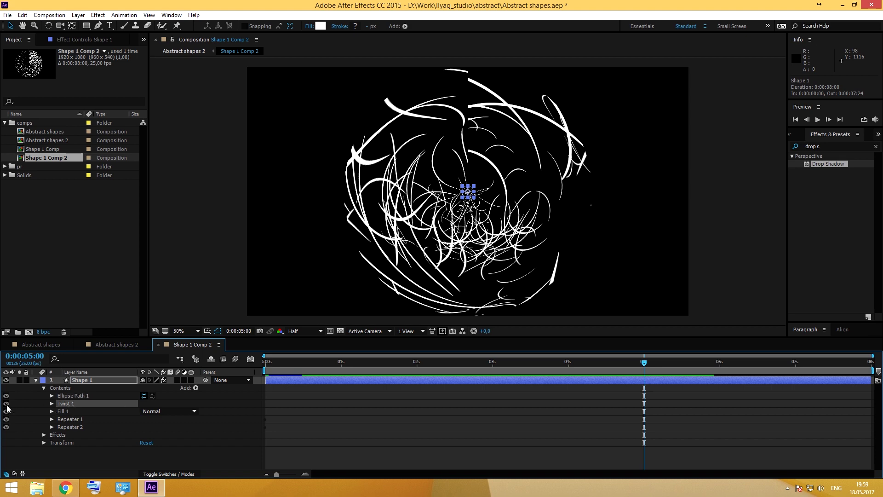
- Switch off Ellipse Path 1, leaving the frame empty
left_click_drag(579, 366, 468, 378)
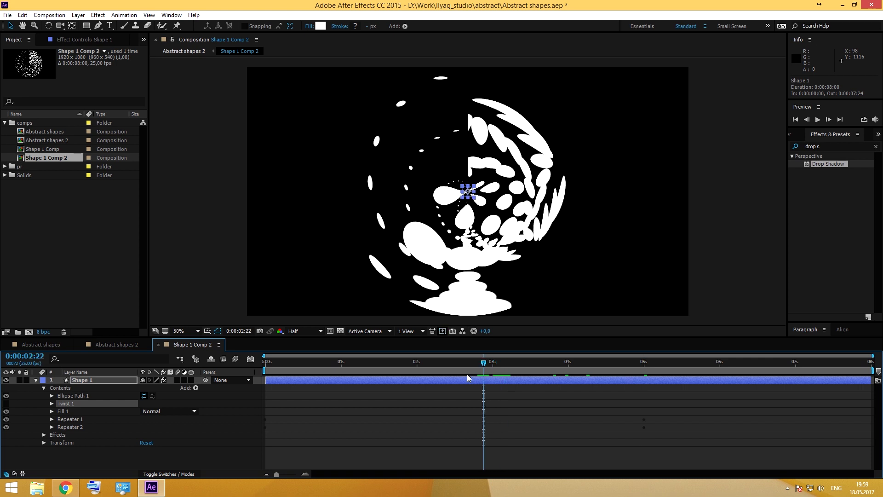
left_click(85, 395)
left_click(6, 396)
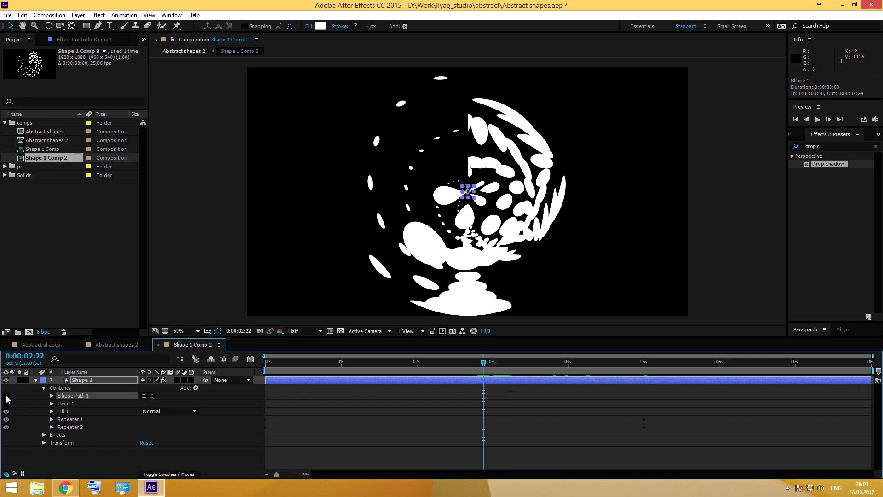
left_click(195, 388)
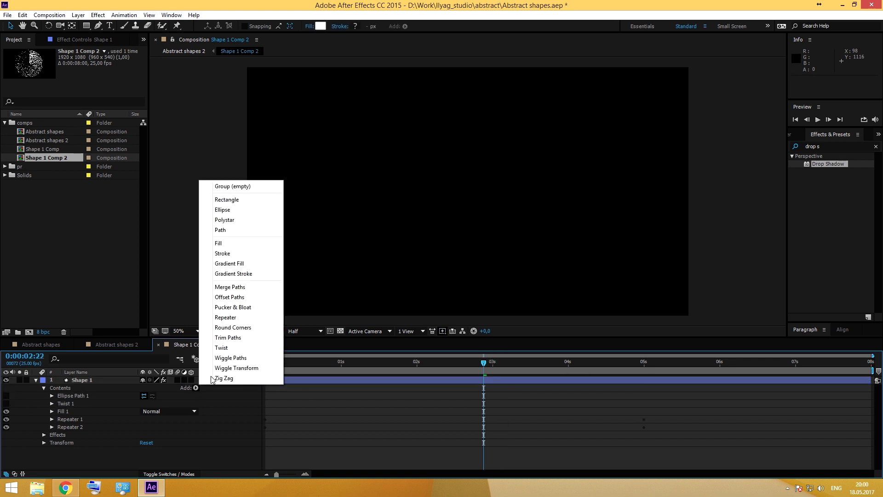
- Add a Rectangle Path to Shape 1 and move it above Ellipse Path 1
left_click(237, 199)
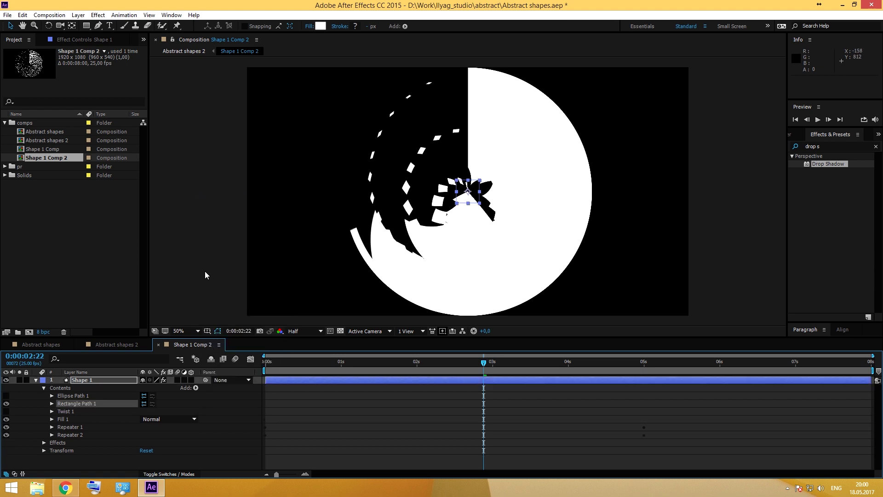
left_click_drag(89, 403, 82, 392)
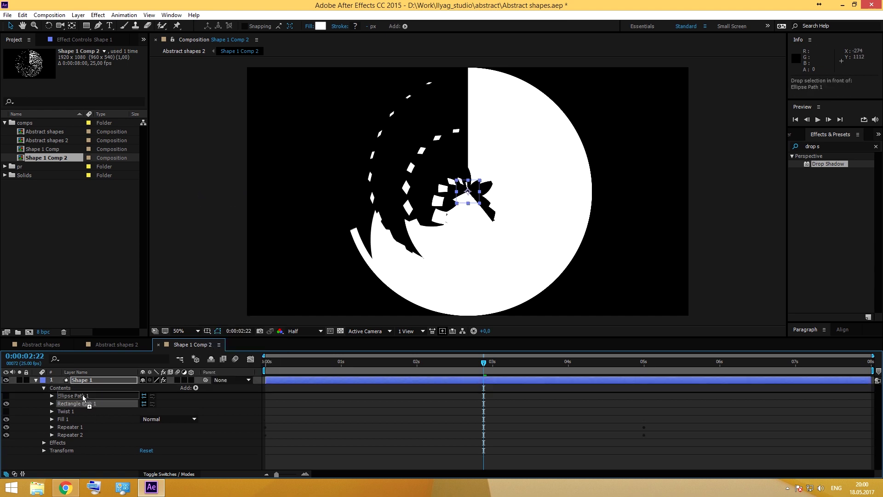
left_click(52, 396)
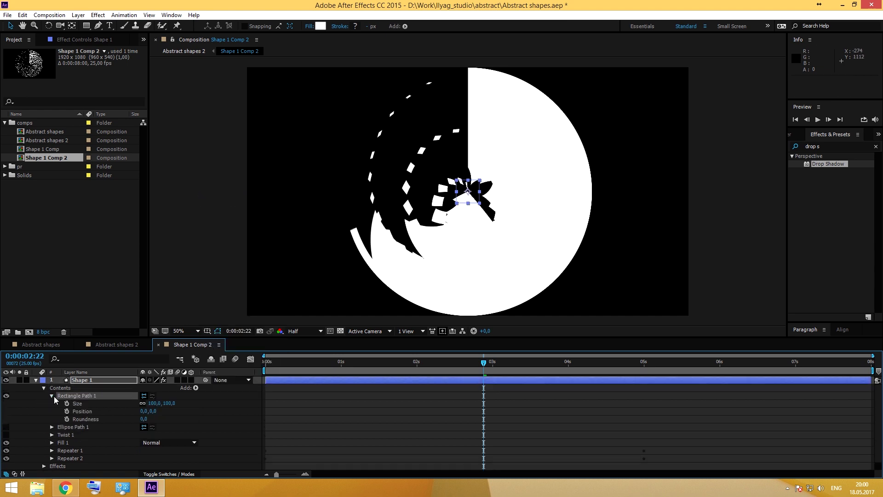
- Unlink the rectangle's size proportions and set it to 93 × 5 for thin strips
left_click(143, 403)
left_click_drag(153, 404, 132, 409)
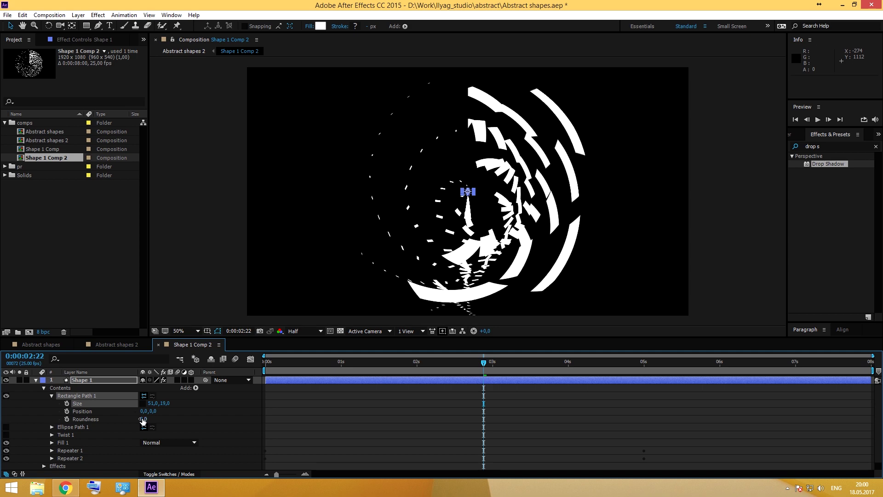
left_click(166, 404)
key("shift+Tab")
type("40")
left_click(192, 402)
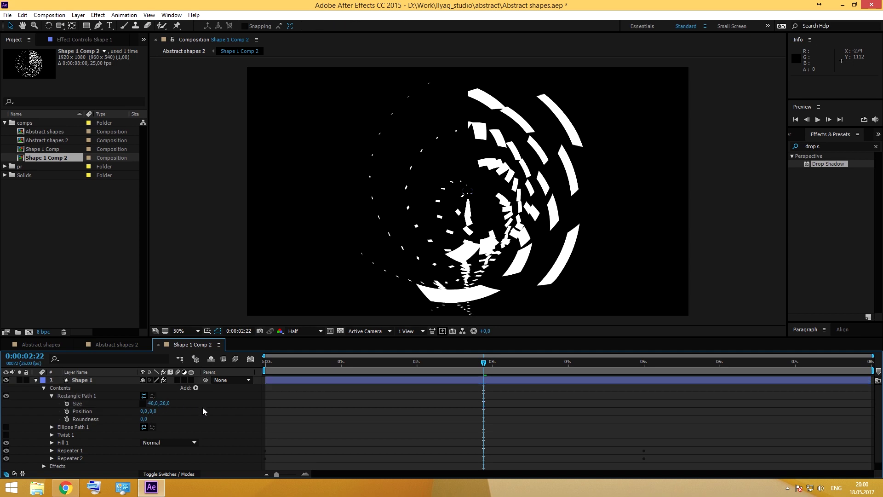
key("space")
left_click_drag(150, 403, 178, 408)
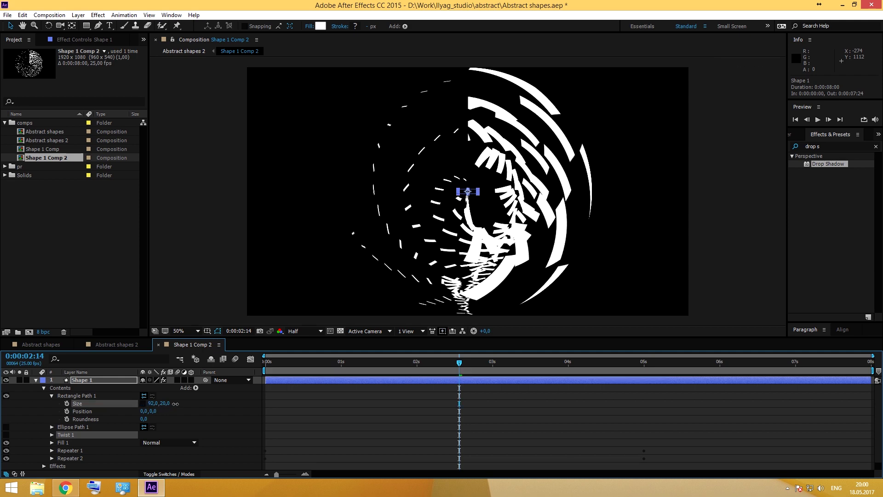
left_click_drag(164, 403, 161, 404)
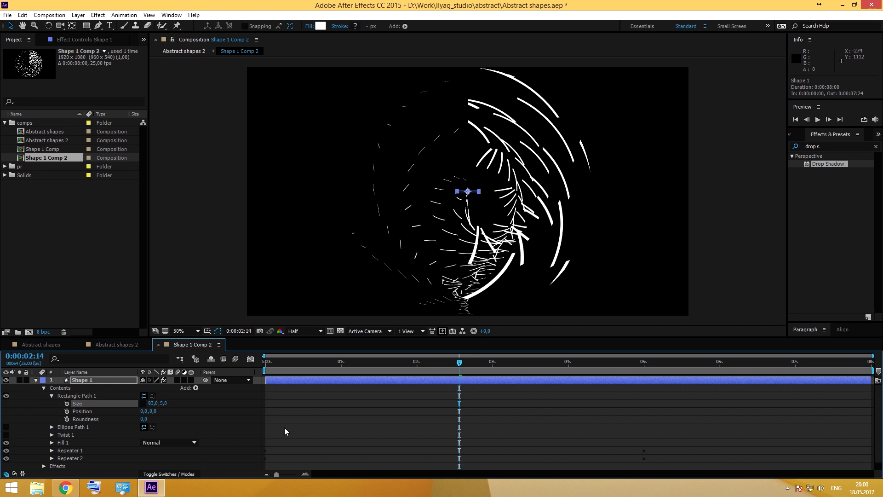
- At 5 seconds set Repeater 1 rotation to +250° and Repeater 2 to −131°, then preview
key("u")
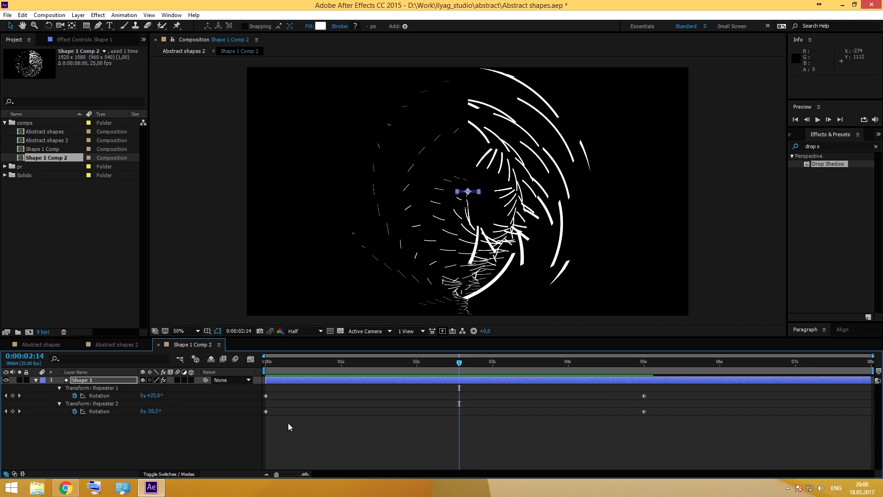
left_click_drag(606, 362, 644, 363)
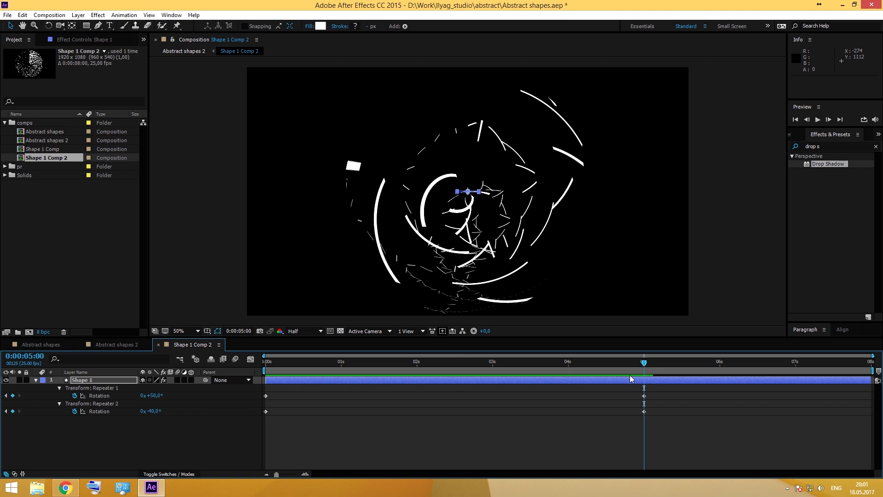
left_click(218, 433)
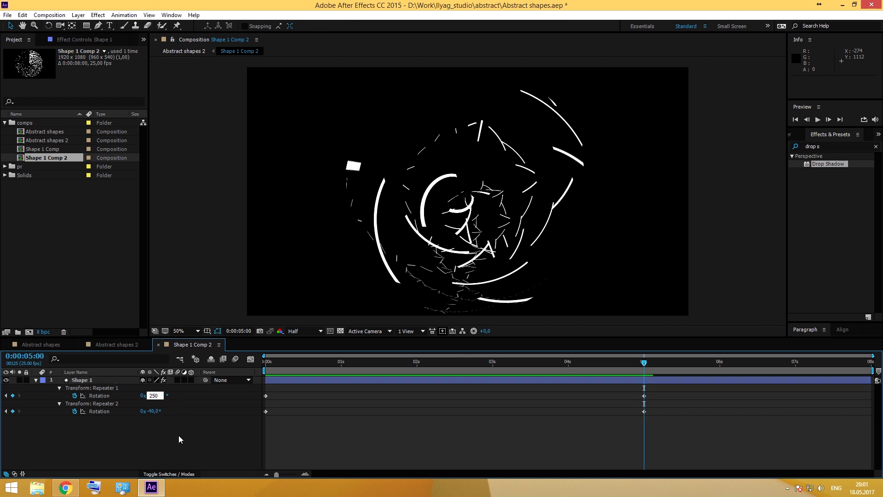
key("Return")
left_click_drag(152, 410, 112, 411)
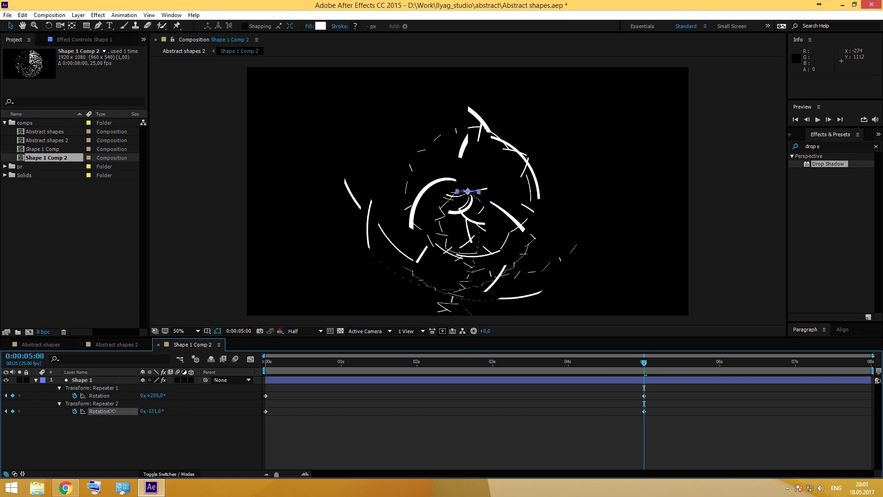
key("space")
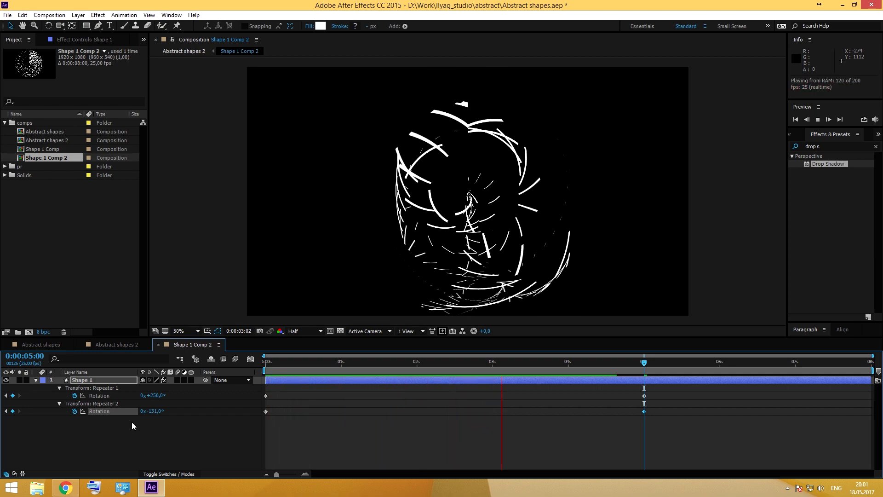
key("space")
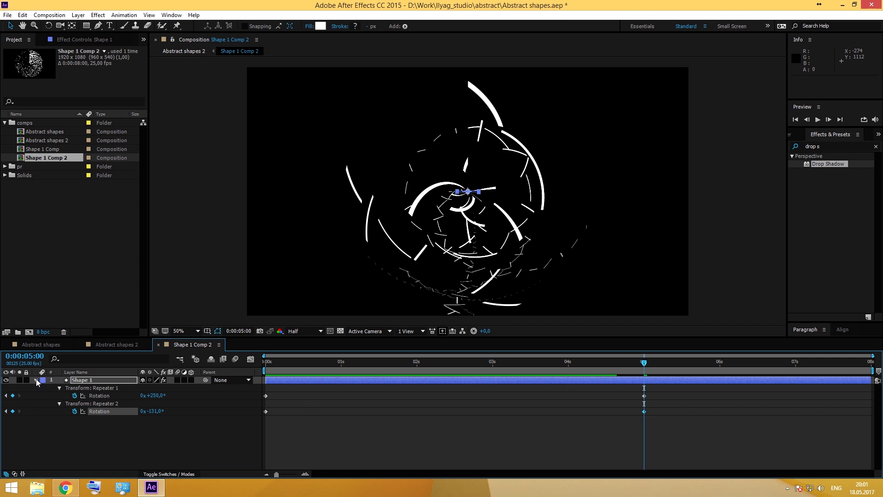
left_click(312, 27)
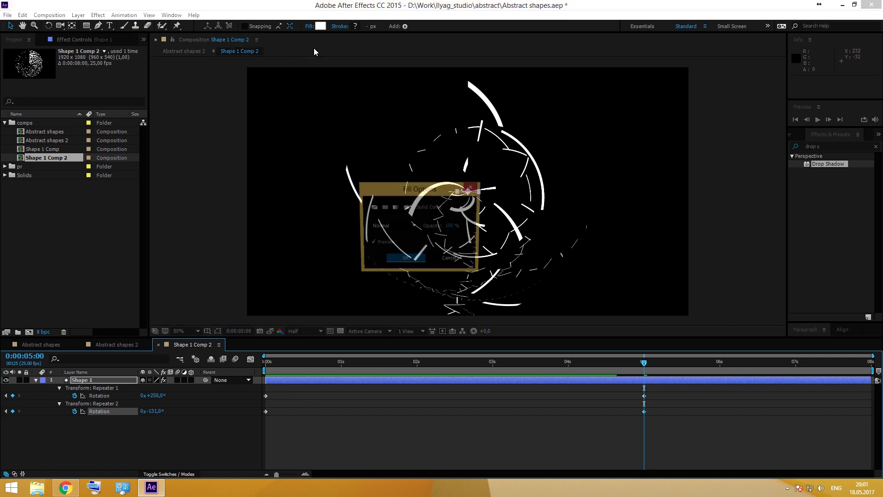
- Switch the fill to a linear gradient and reposition its start and end points
left_click(396, 209)
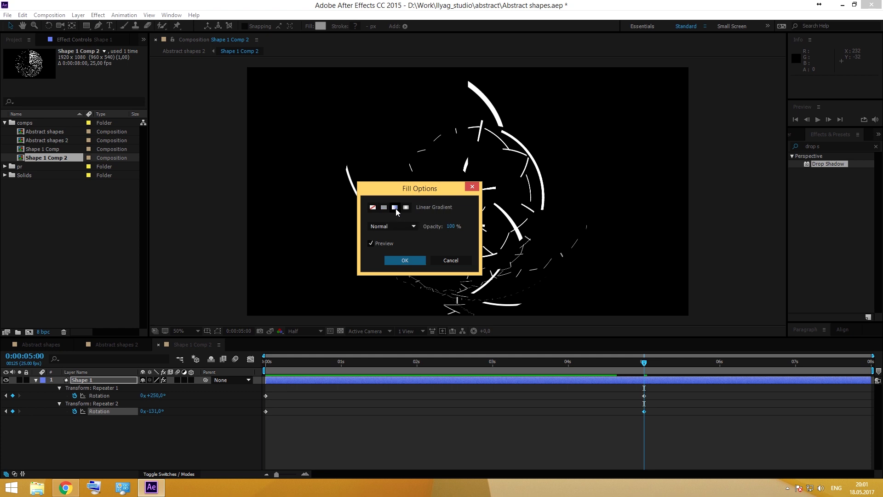
left_click(413, 261)
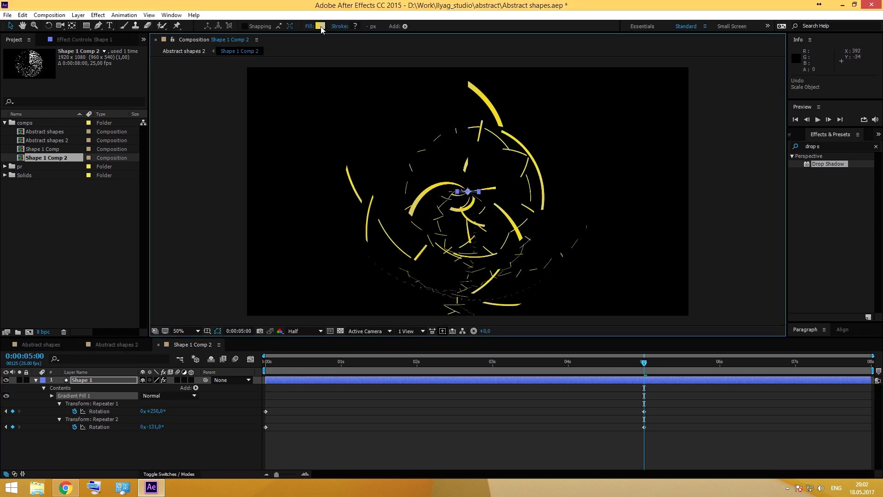
left_click(51, 396)
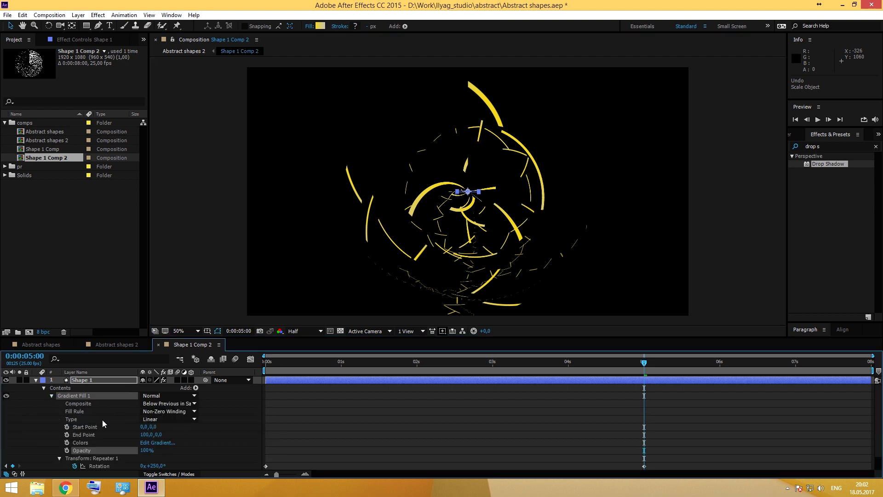
mouse_move(141, 436)
left_mouse_down()
mouse_move(168, 435)
mouse_move(114, 433)
mouse_move(174, 428)
left_mouse_up()
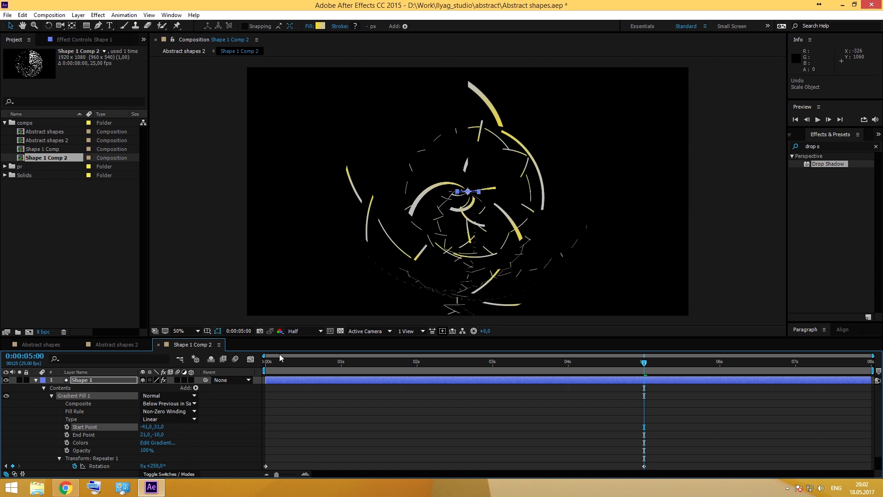
- Make the gradient green (69E326) to white and return to Abstract shapes 2
left_click(320, 26)
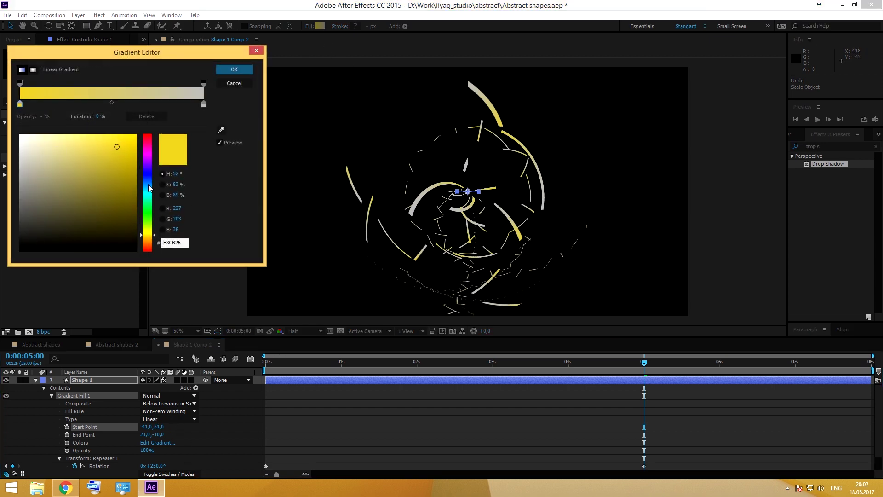
left_click(146, 191)
left_click(148, 219)
left_click(234, 70)
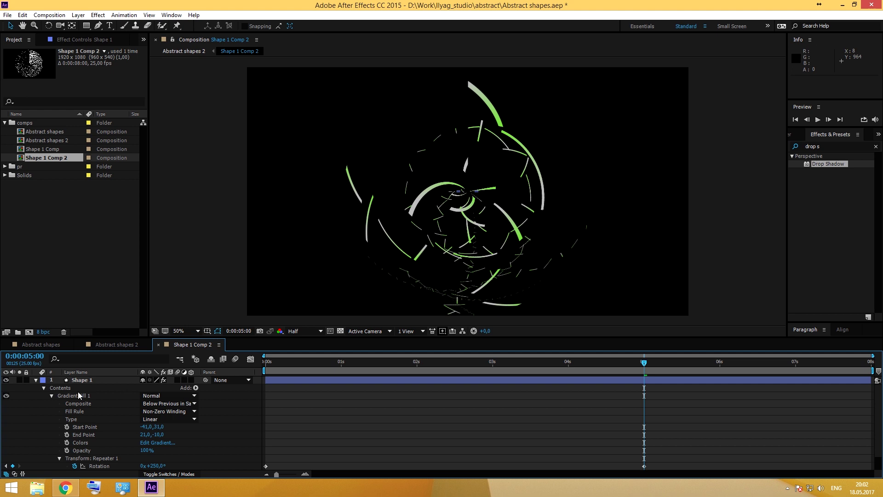
left_click(36, 380)
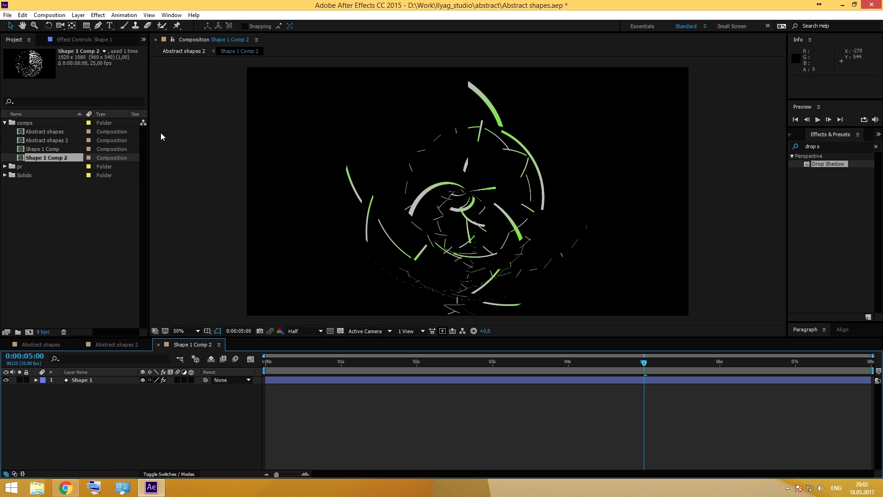
left_click(120, 346)
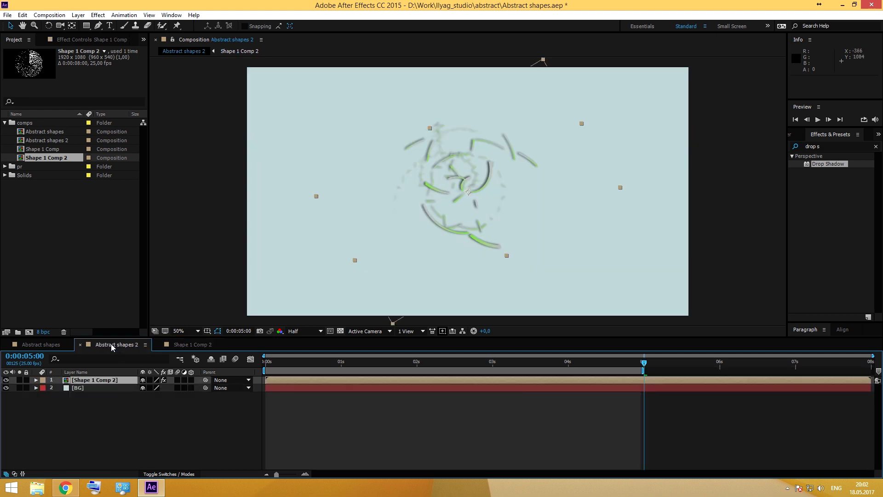
- Recolour the BG 2 solid to dark teal 062C2C through Solid Settings
left_click(117, 389)
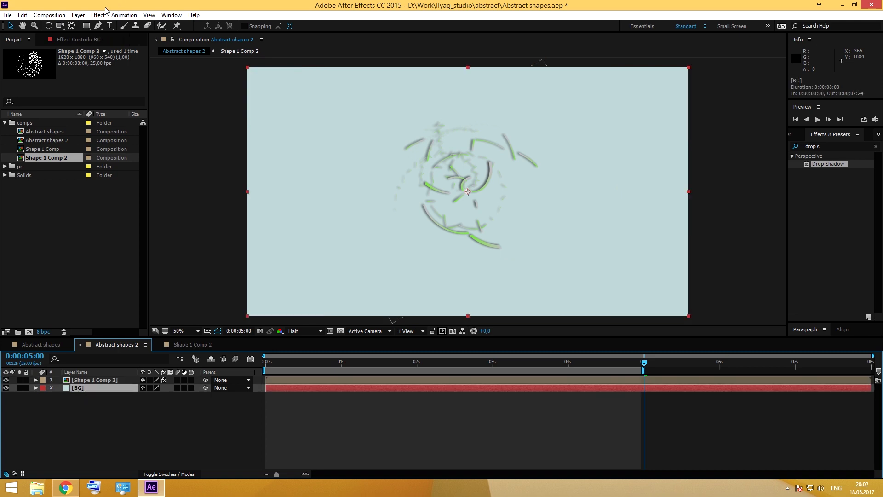
left_click(78, 15)
left_click(104, 36)
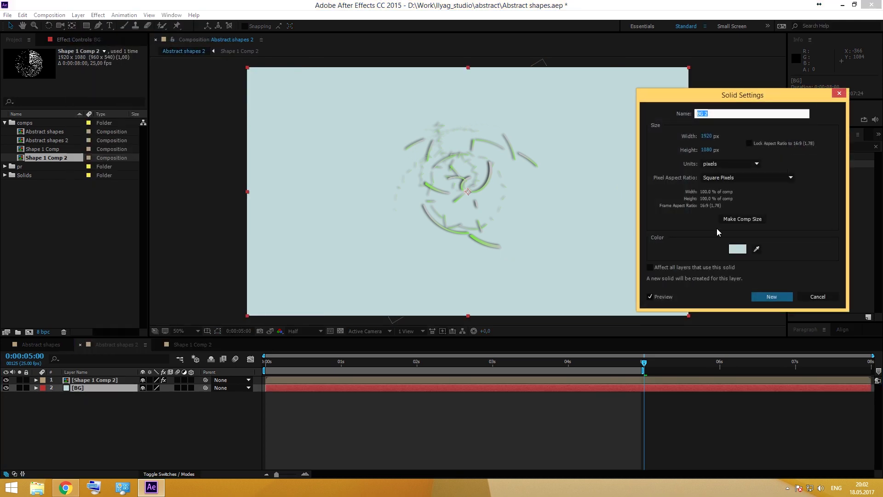
left_click(736, 249)
left_click_drag(154, 193, 156, 219)
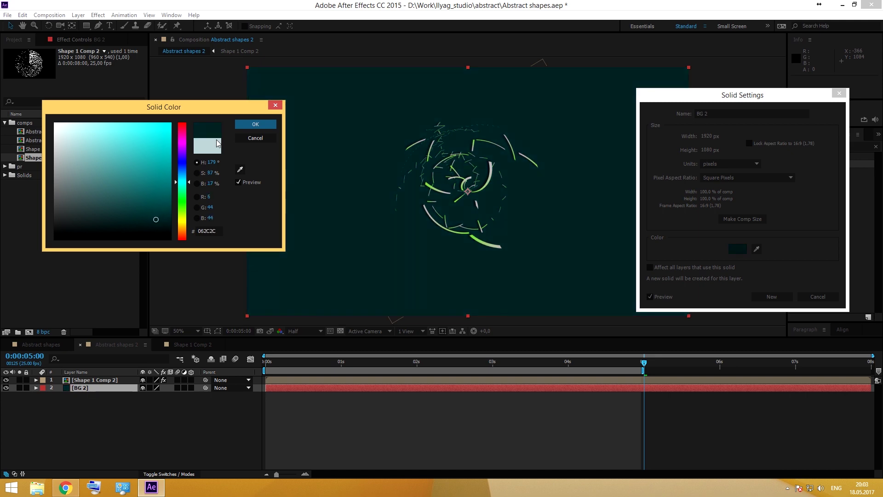
left_click(256, 124)
left_click(782, 297)
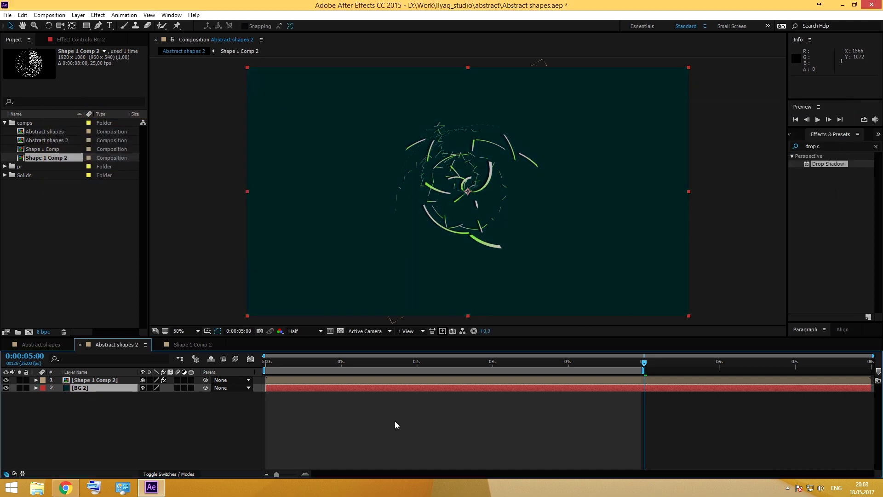
- Preview the animation against the new dark teal background
left_click(390, 432)
key("space")
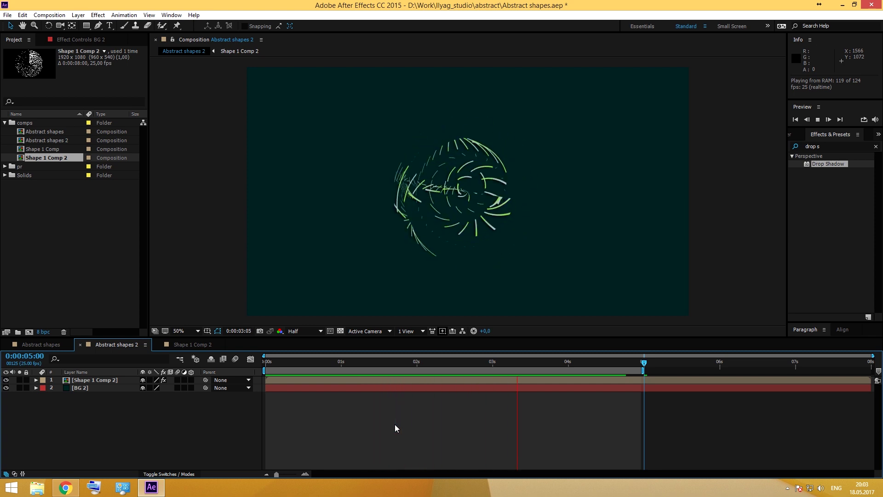
key("space")
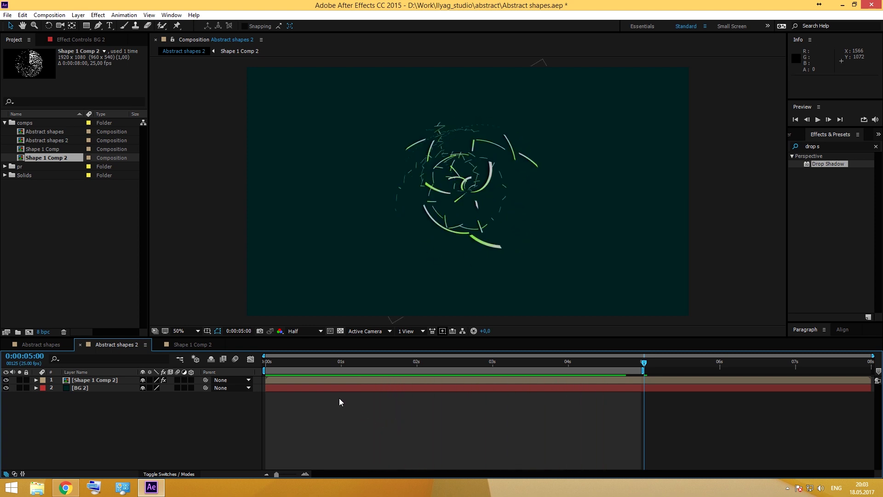
left_click_drag(409, 366, 517, 364)
left_click(81, 217)
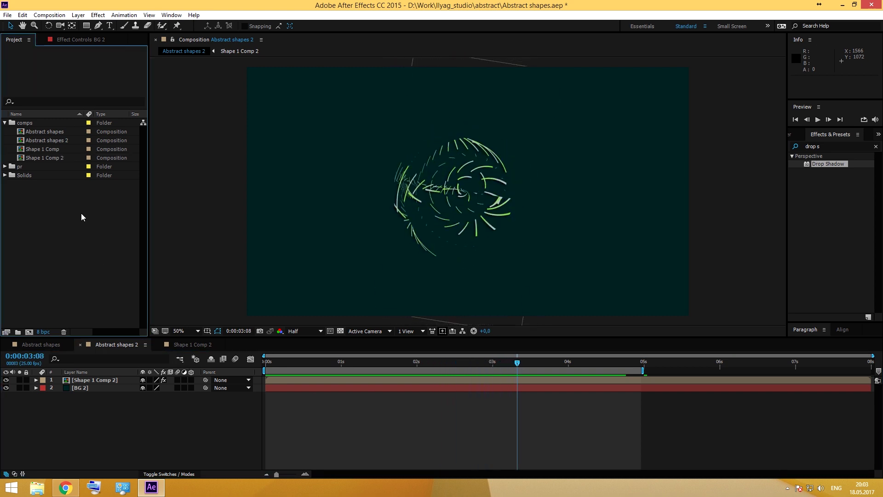
- Duplicate Shape 1 Comp 2 and Abstract shapes 2 with Ctrl+D
left_click(61, 158)
key("ctrl+d")
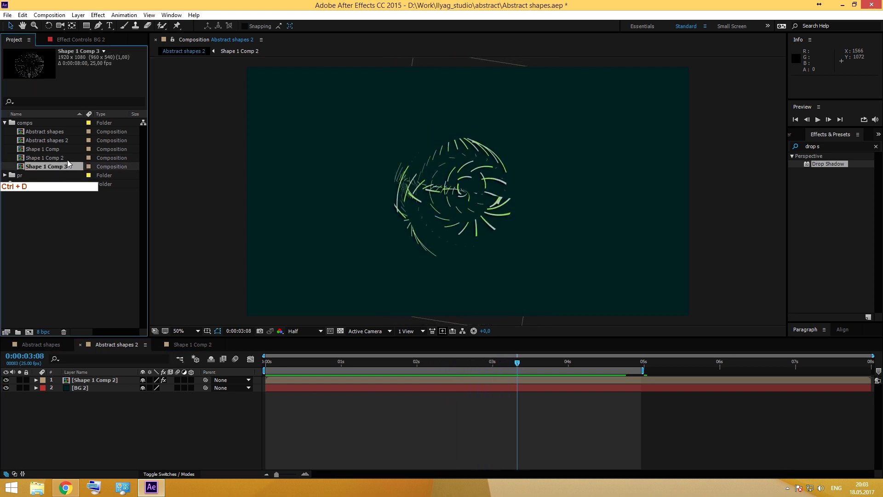
left_click(60, 141)
key("ctrl+d")
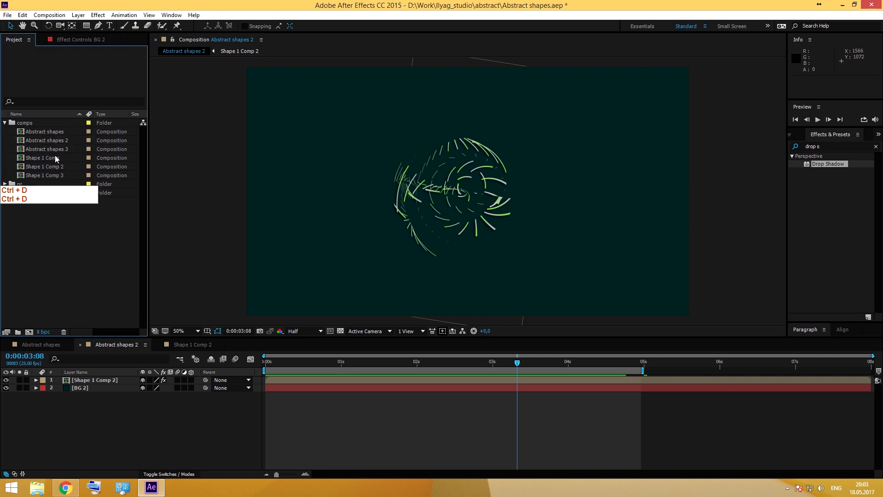
- In Abstract shapes 3, swap the shape layer's source to Shape 1 Comp 3 and open it
double_click(54, 150)
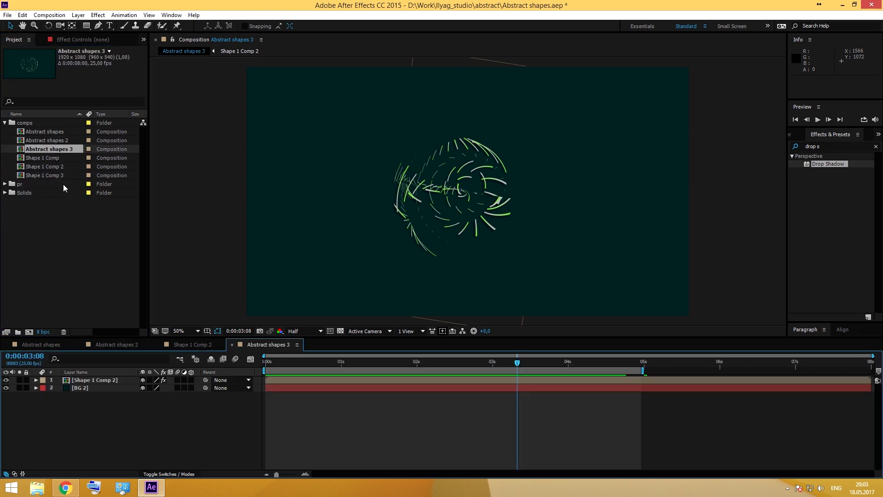
left_click(51, 174)
left_click(109, 380)
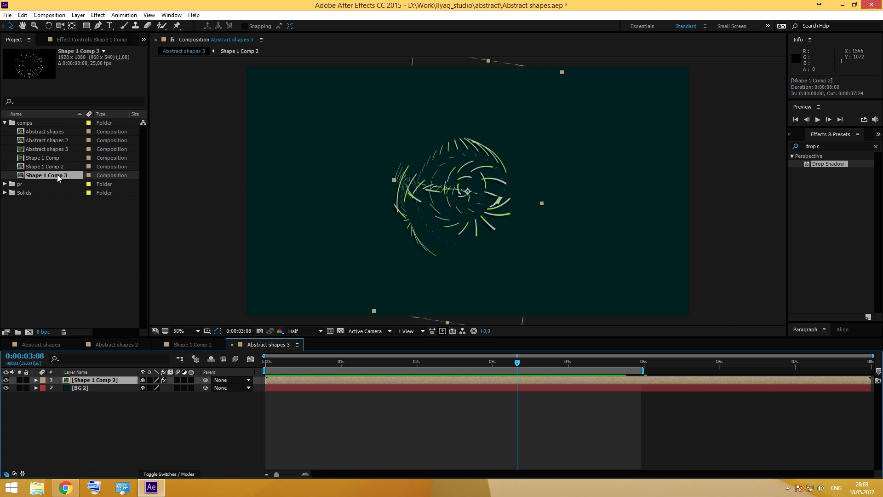
left_click_drag(56, 175, 105, 380)
left_click(95, 424)
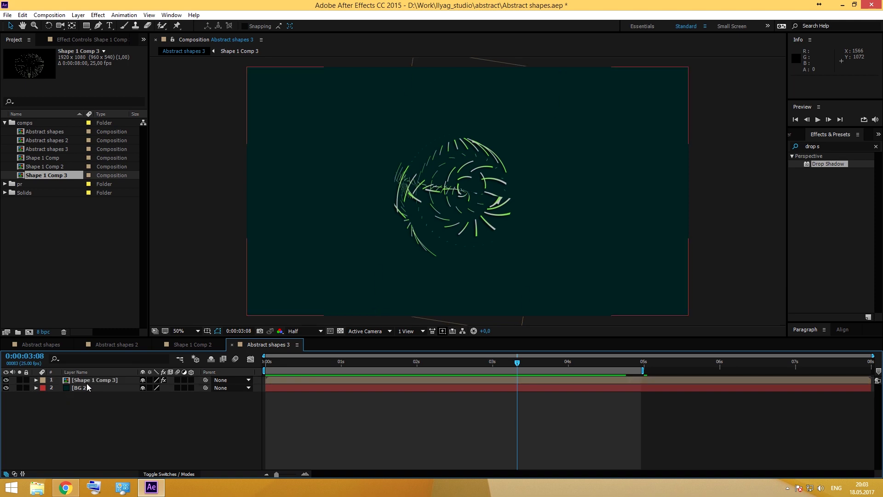
double_click(91, 380)
- Resize Shape 1 Comp 3's Rectangle Path 1 to 35 × 20 for short green blocks
left_click(37, 381)
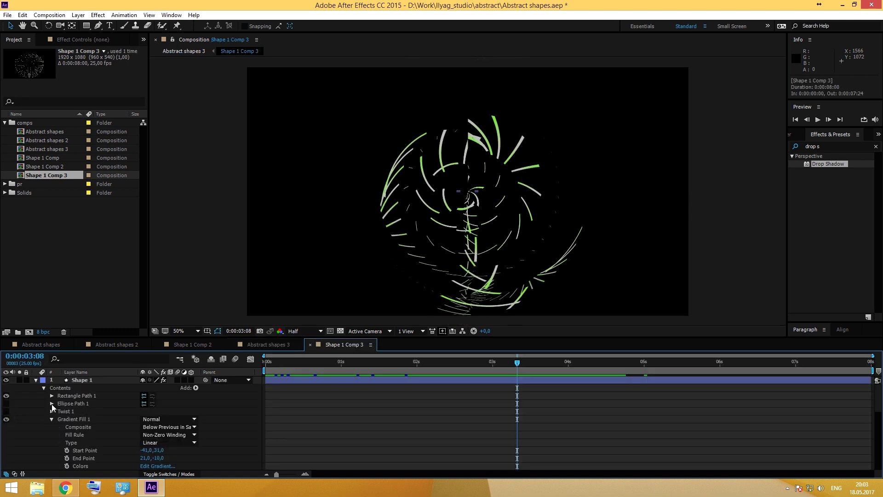
left_click(52, 396)
left_click(51, 396)
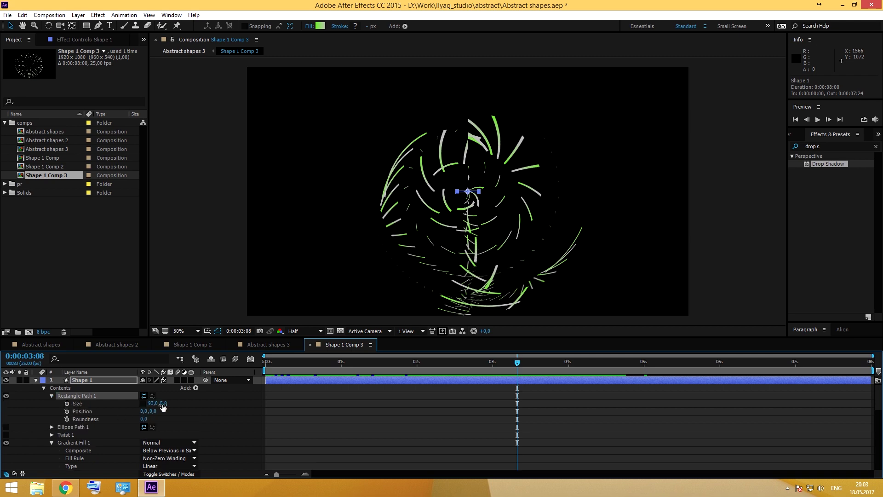
left_click_drag(163, 403, 158, 404)
left_click(157, 403)
type("35")
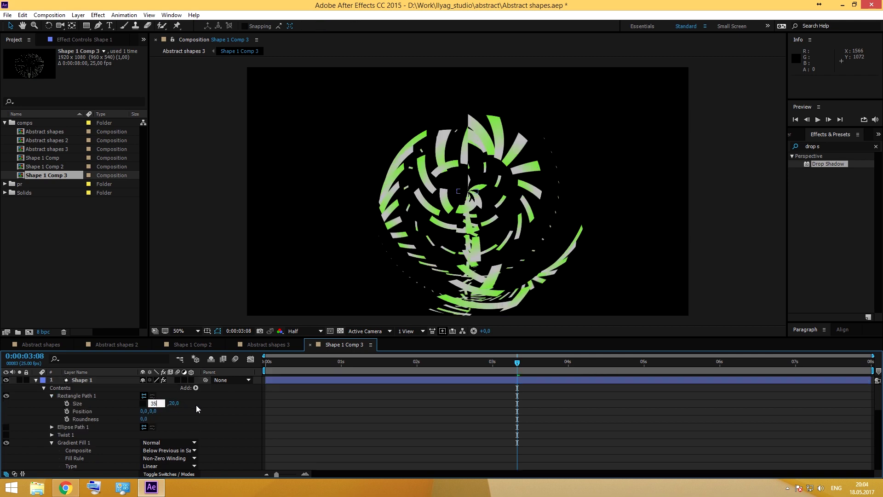
left_click(77, 443)
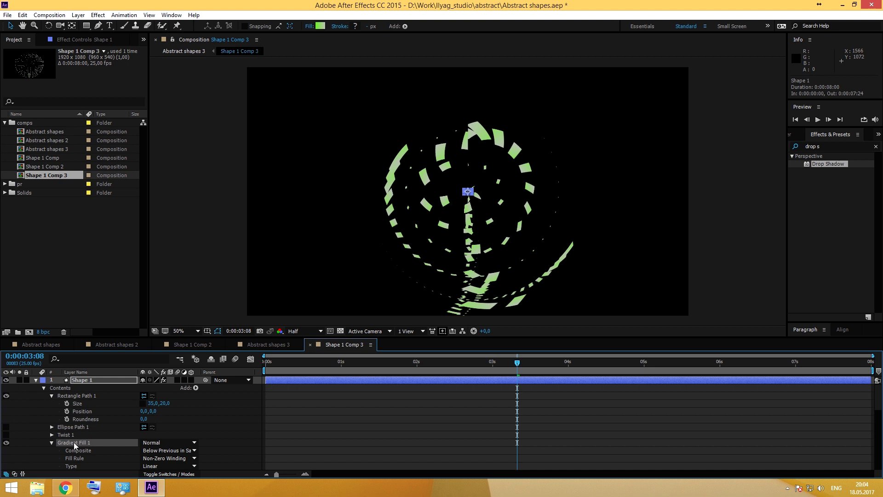
- Switch Shape 1's fill to a solid white colour
left_click(309, 26)
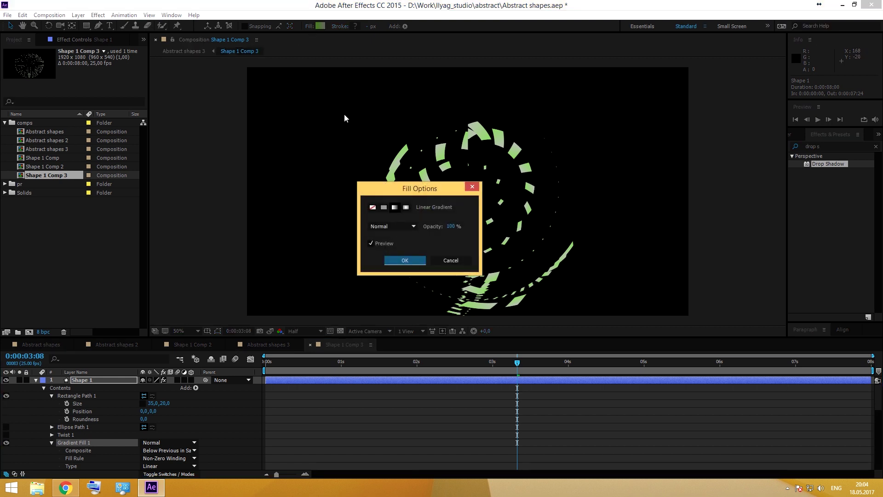
left_click(385, 208)
left_click(406, 261)
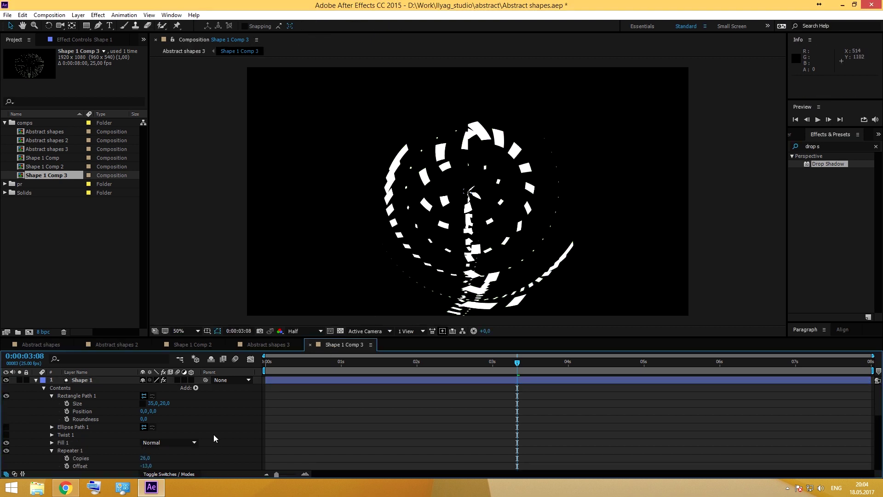
- Set the Rectangle Path size to 50 × 50 and delete Ellipse Path 1
mouse_move(153, 404)
left_mouse_down()
mouse_move(143, 404)
mouse_move(176, 403)
left_mouse_up()
type("50")
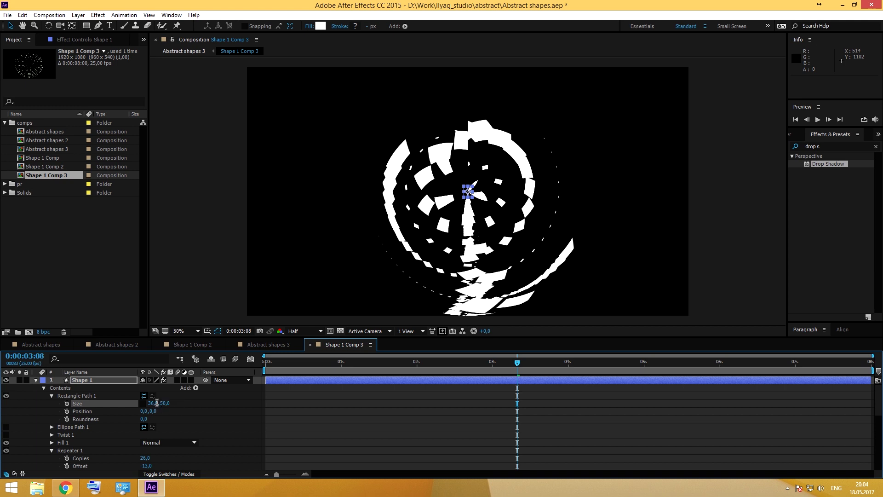
key("shift+Tab")
type("50")
left_click(189, 408)
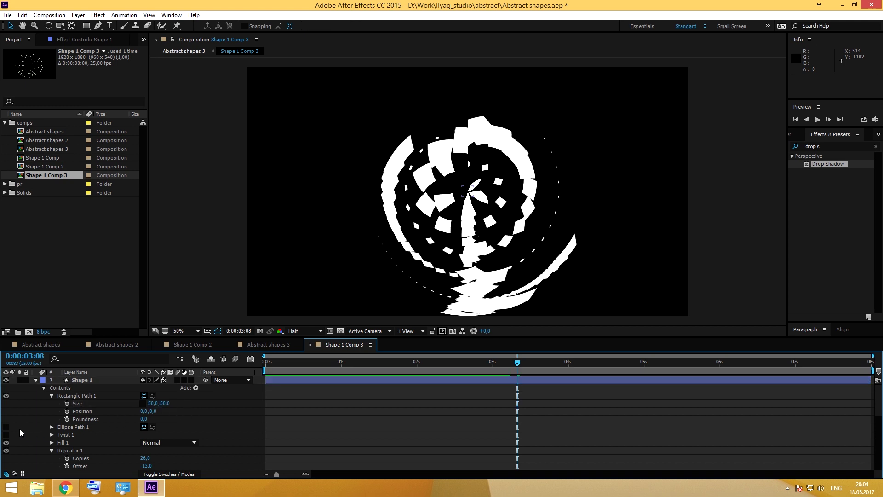
left_click(78, 426)
key("Delete")
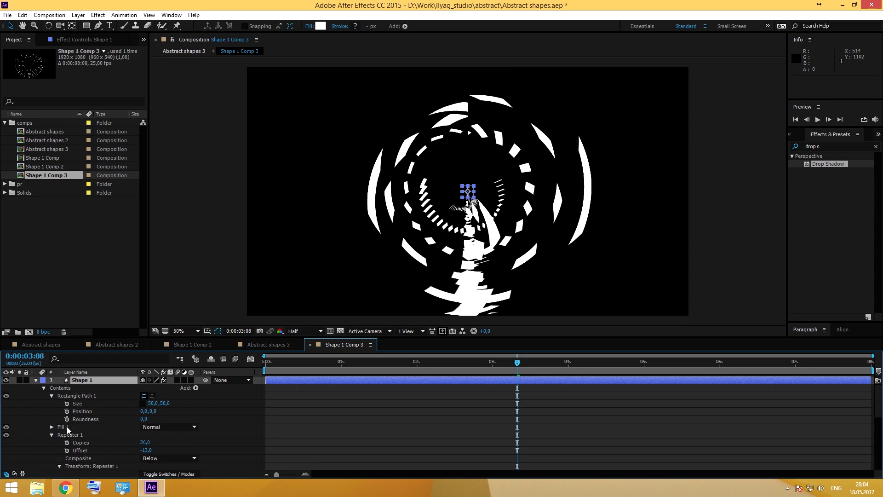
- At 5 seconds, push Repeater 1 rotation past a full turn and Repeater 2 to −156°
key("u")
left_click(643, 367)
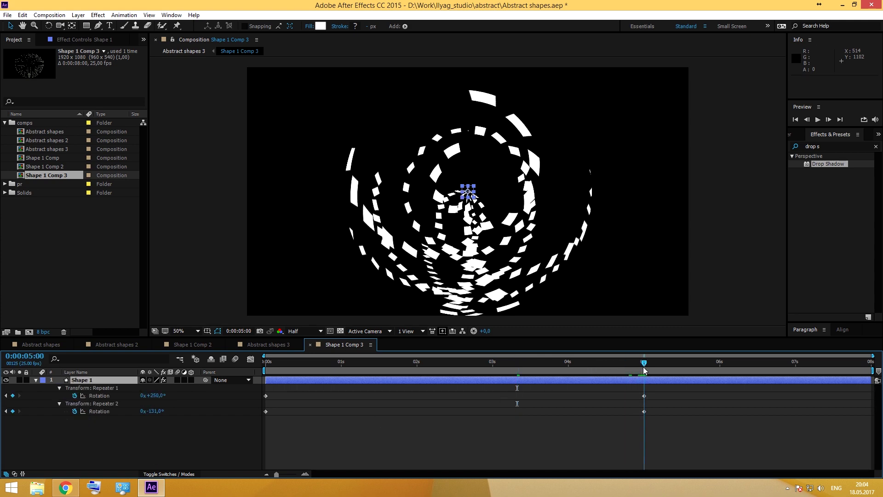
left_click_drag(157, 395, 320, 403)
mouse_move(154, 412)
left_mouse_down()
mouse_move(169, 413)
mouse_move(159, 414)
left_mouse_up()
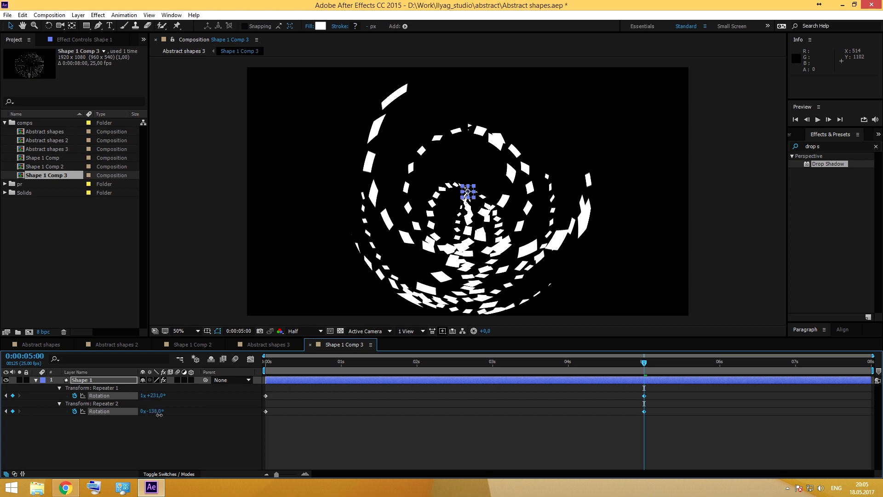
left_click_drag(159, 415, 153, 415)
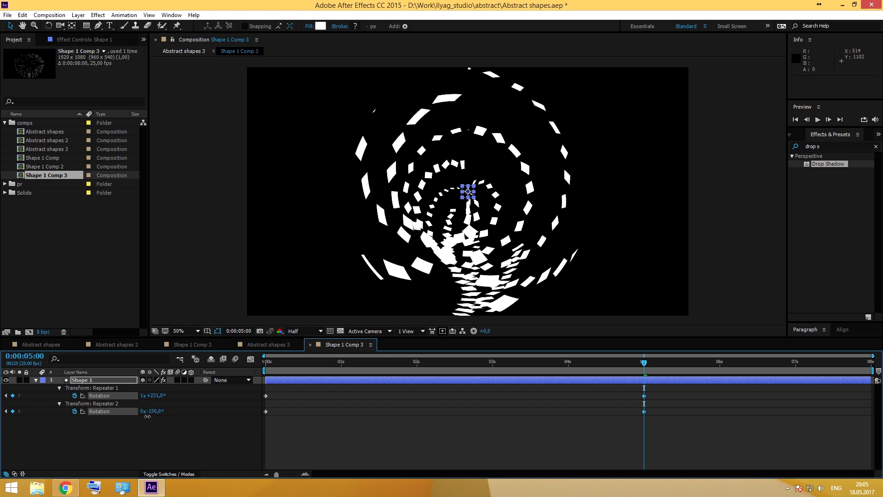
- Stretch the shape layer wide into white arcs, preview it, and return to Abstract shapes 3
left_click(37, 380)
left_click(36, 380)
left_click(52, 396)
left_click_drag(477, 195, 407, 256)
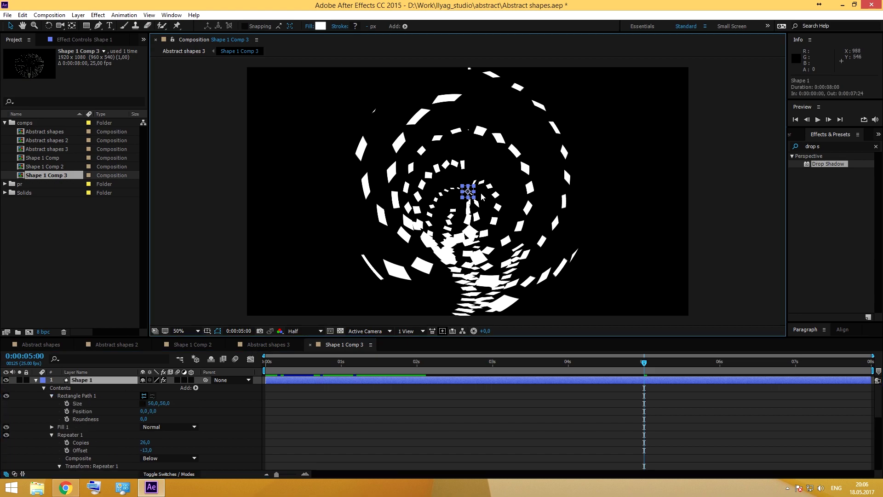
key("space")
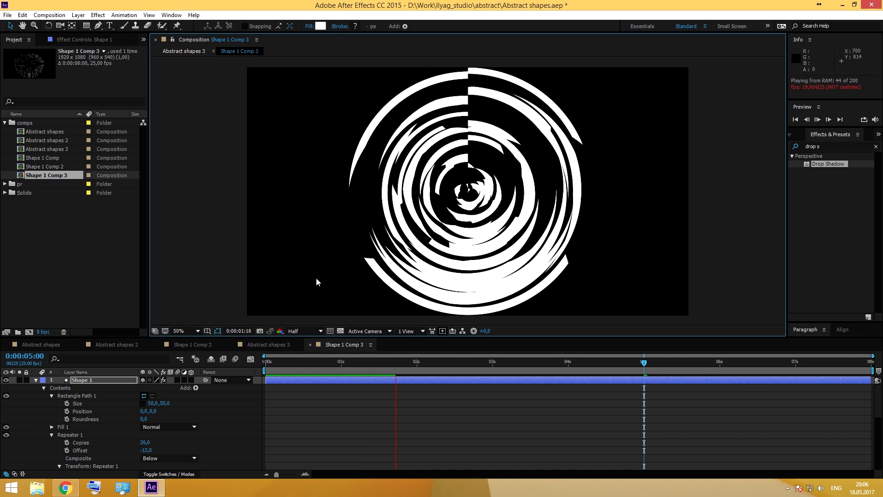
left_click(280, 345)
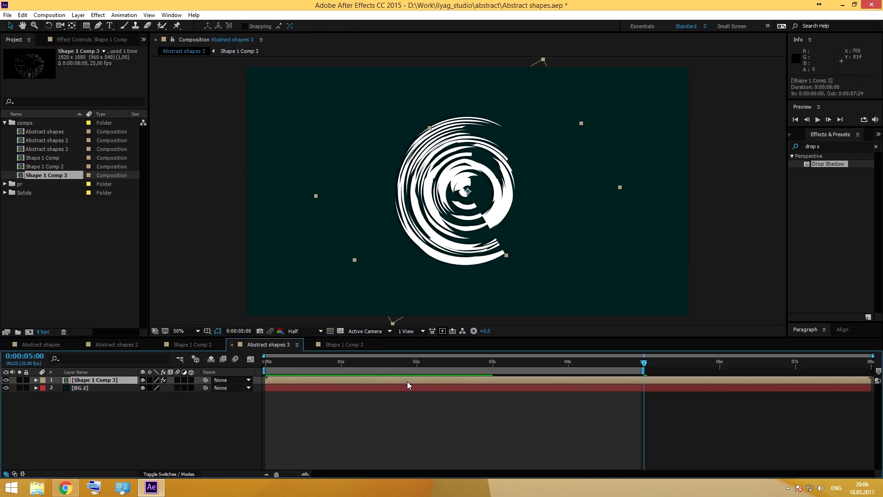
- Spin the swirl layer over five turns by 5 seconds and enable motion blur
key("u")
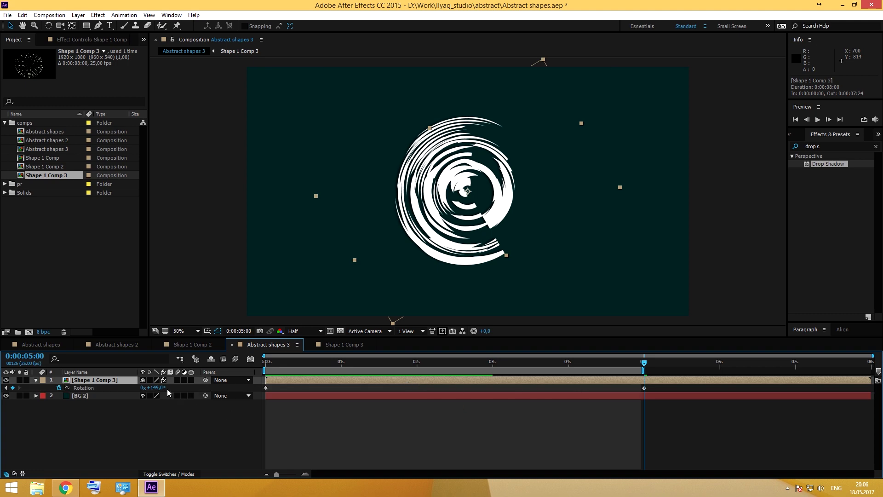
left_click_drag(166, 388, 503, 417)
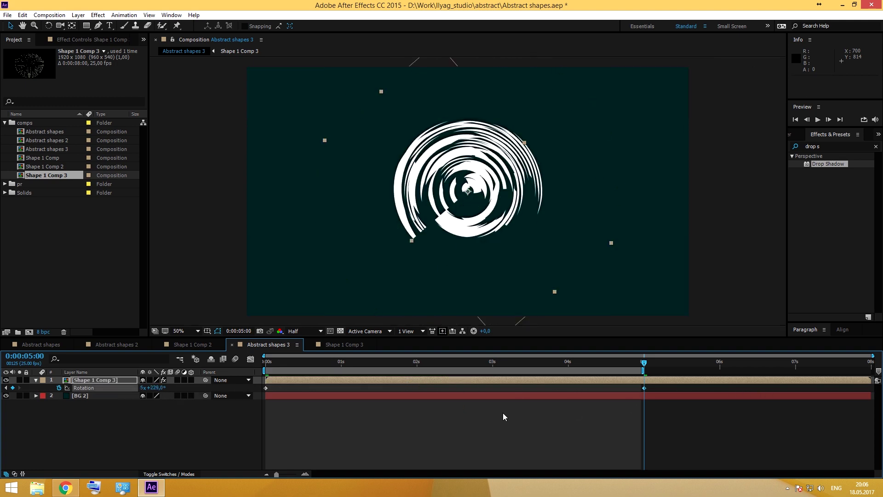
left_click(178, 380)
left_click(236, 360)
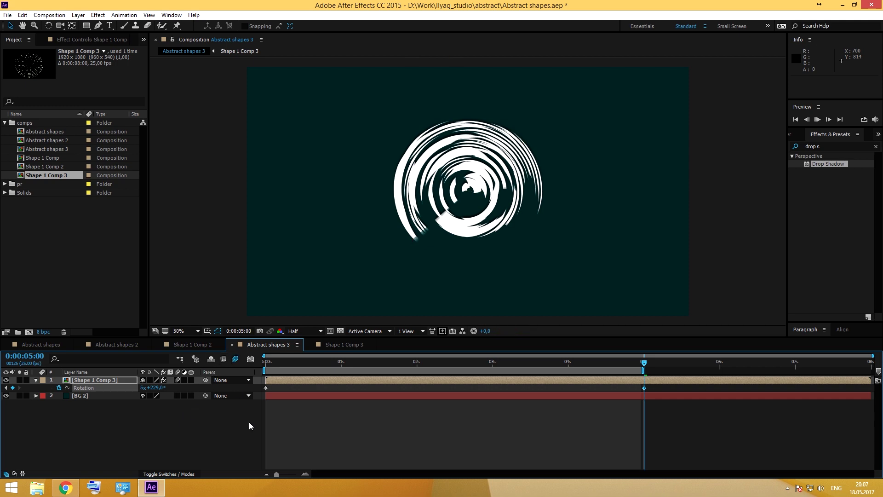
- Make the background a new grey 5E5E5E solid named BG 3
key("F3")
left_click(82, 396)
left_click(79, 14)
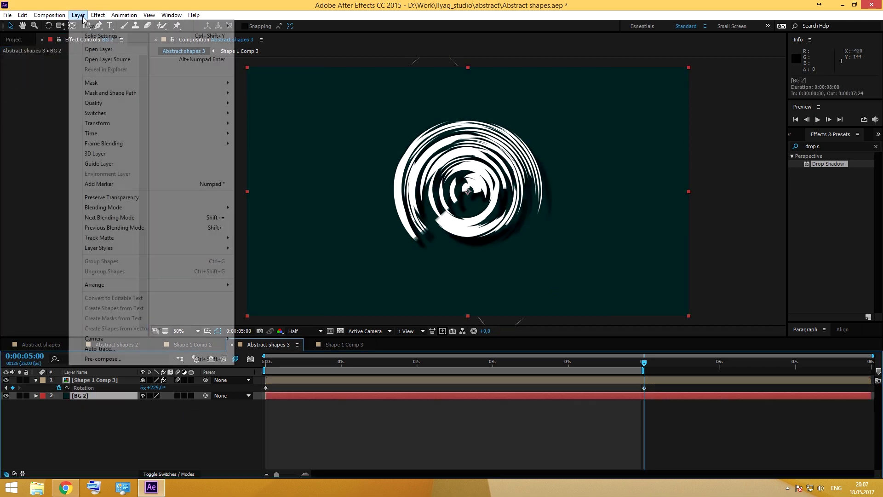
left_click(103, 36)
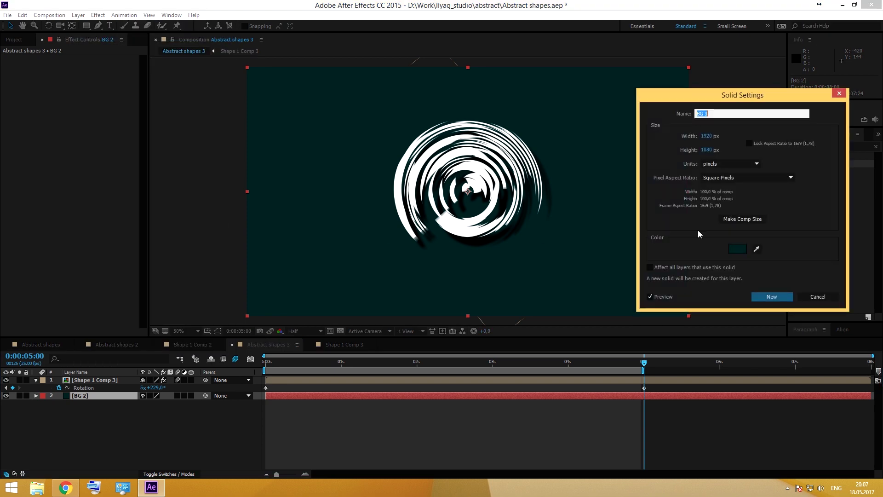
left_click(744, 249)
left_click_drag(76, 191, 54, 198)
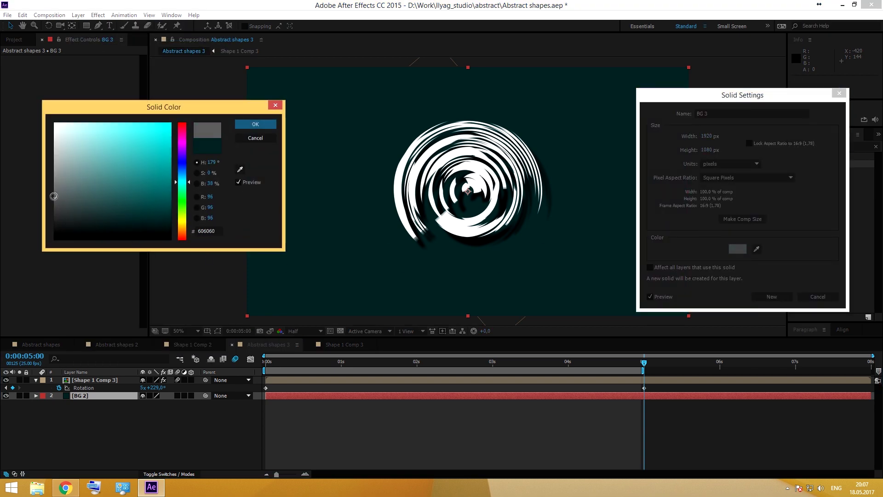
left_click(255, 124)
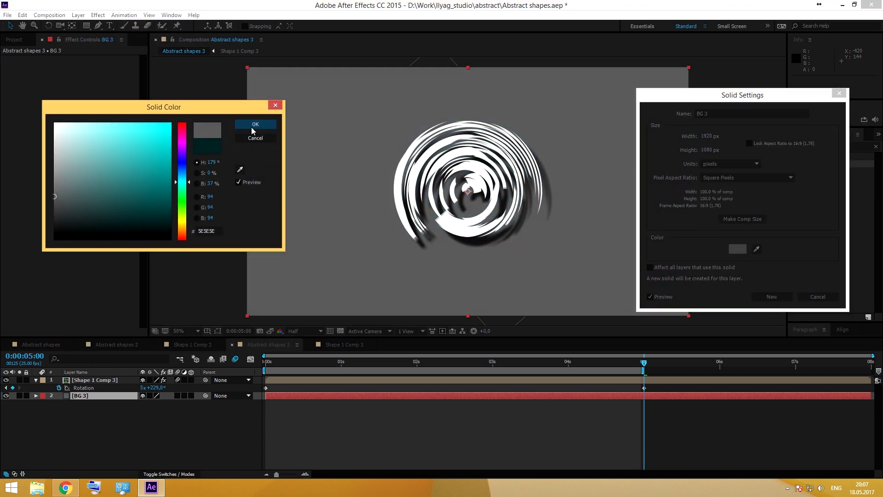
left_click(772, 296)
- Preview the animation, then select Shape 1 Comp 3 in the Project panel
key("ctrl+Up")
key("space")
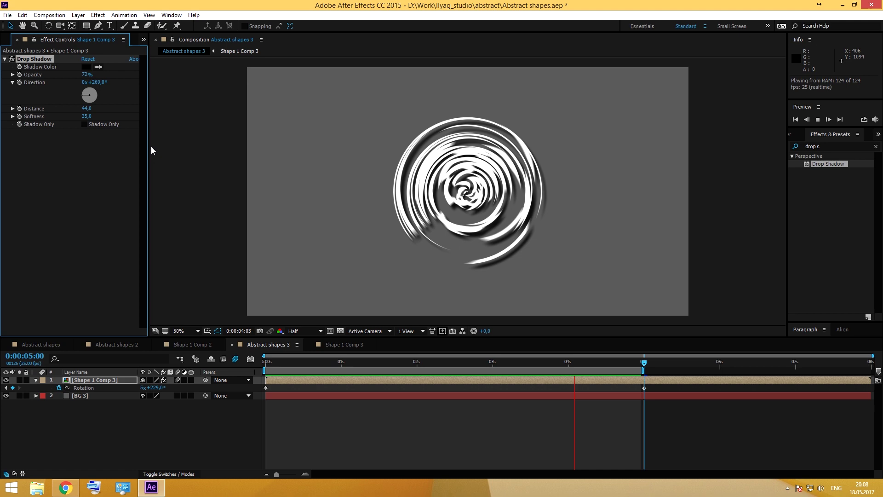
key("space")
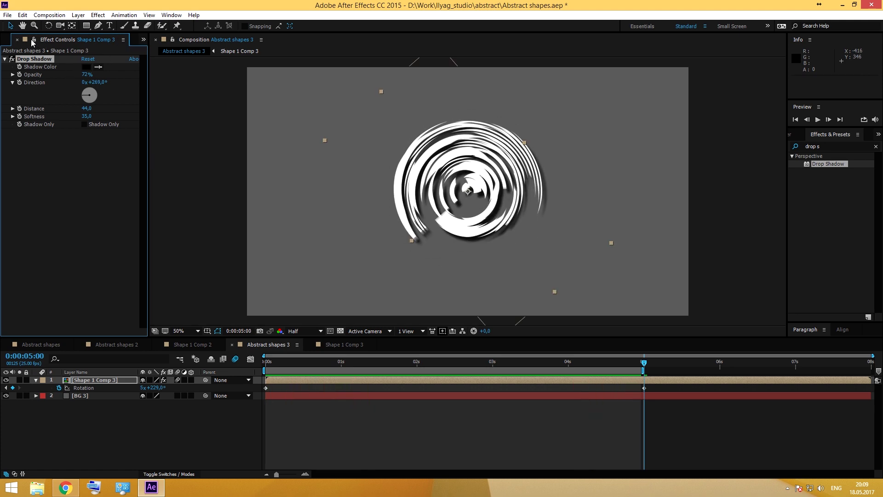
key("ctrl+0")
left_click(53, 176)
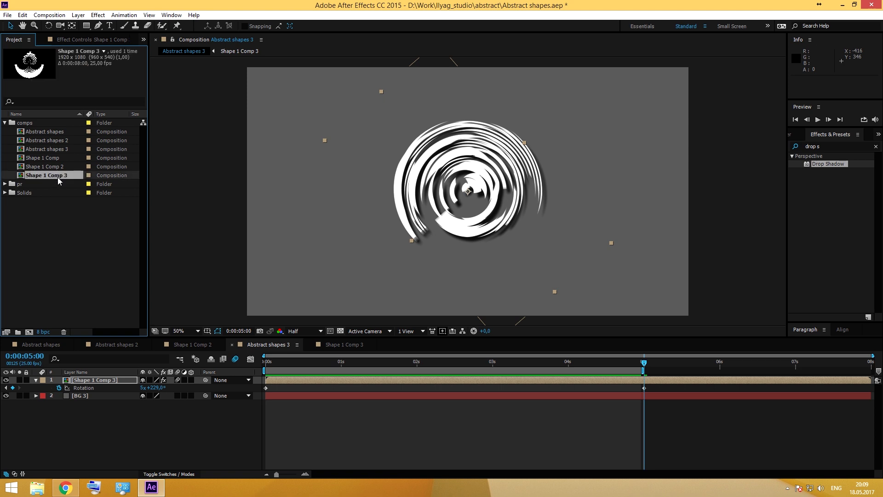
- Duplicate Shape 1 Comp 3 and Abstract shapes 3, and swap Abstract shapes 4's swirl layer for Shape 1 Comp 4
key("ctrl+d")
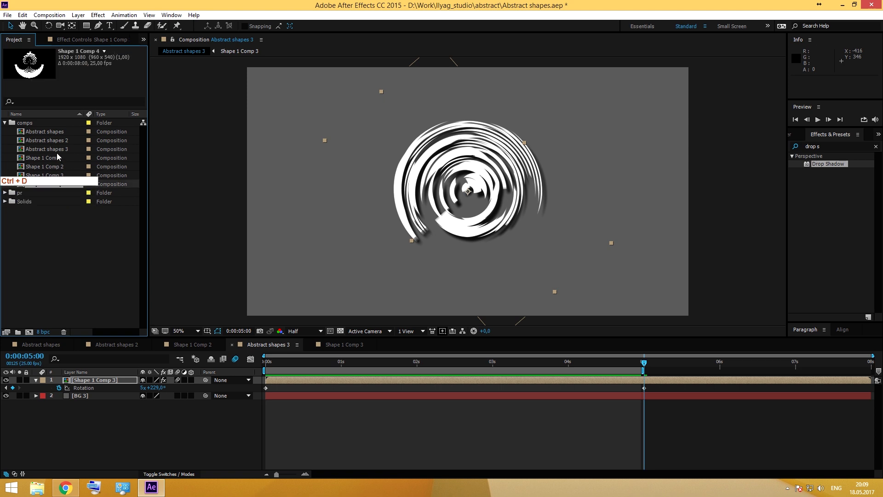
left_click(55, 150)
key("ctrl+d")
left_click(78, 236)
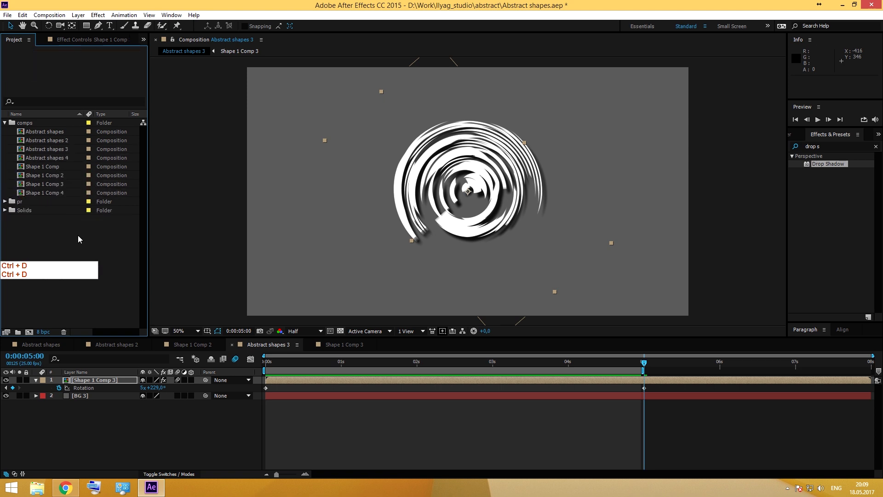
double_click(51, 158)
left_click(62, 192)
left_click(103, 381)
left_click_drag(57, 192, 111, 385)
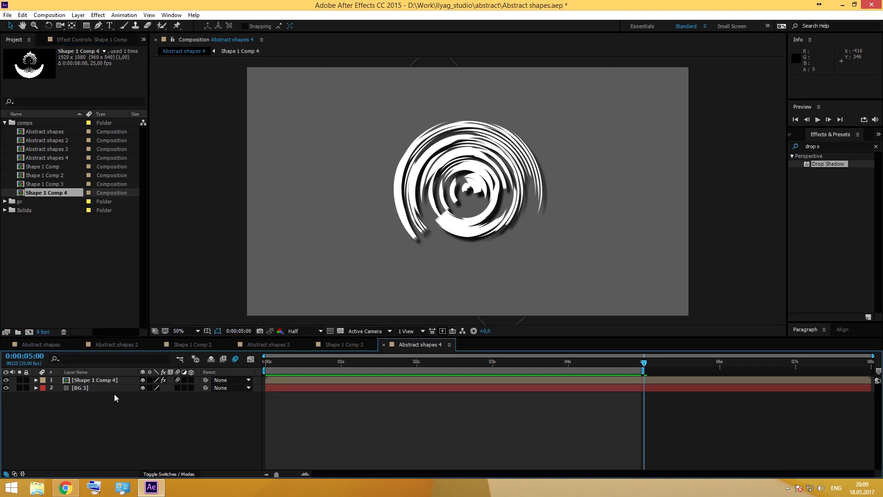
- Inside Shape 1 Comp 4, reset the Shape 1 layer's scale to 100% after a width change
double_click(110, 380)
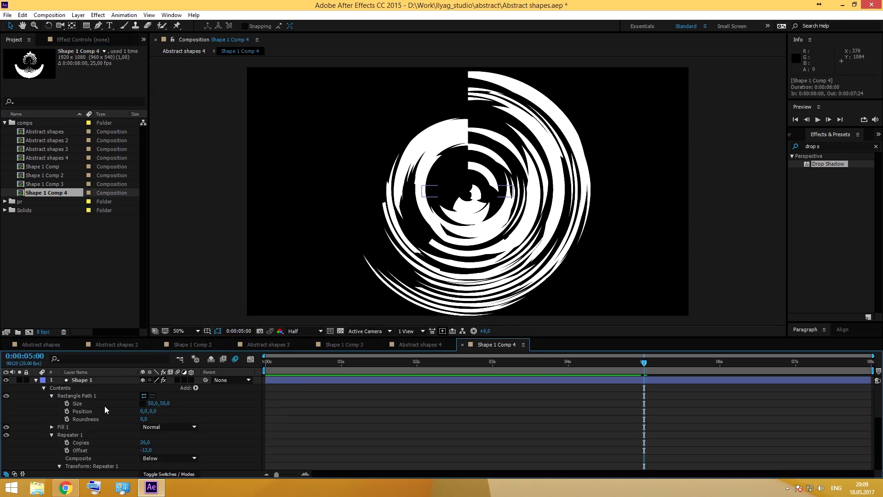
left_click(502, 195)
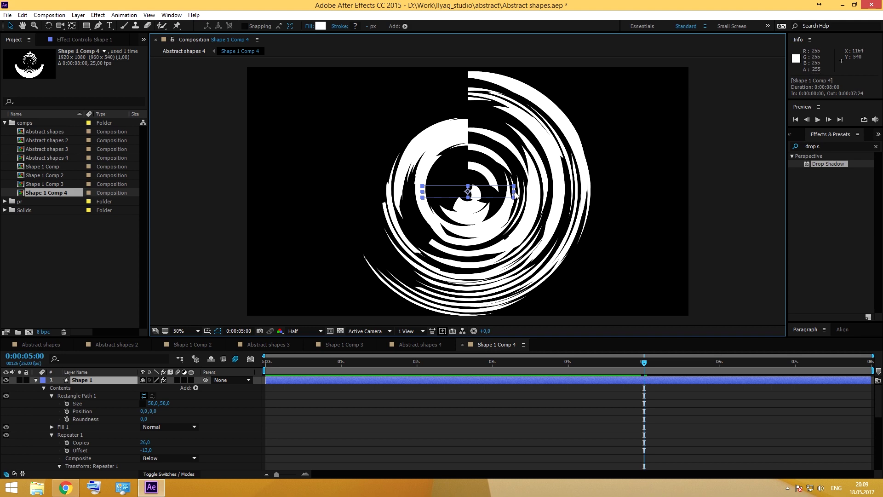
left_click_drag(516, 194, 491, 192)
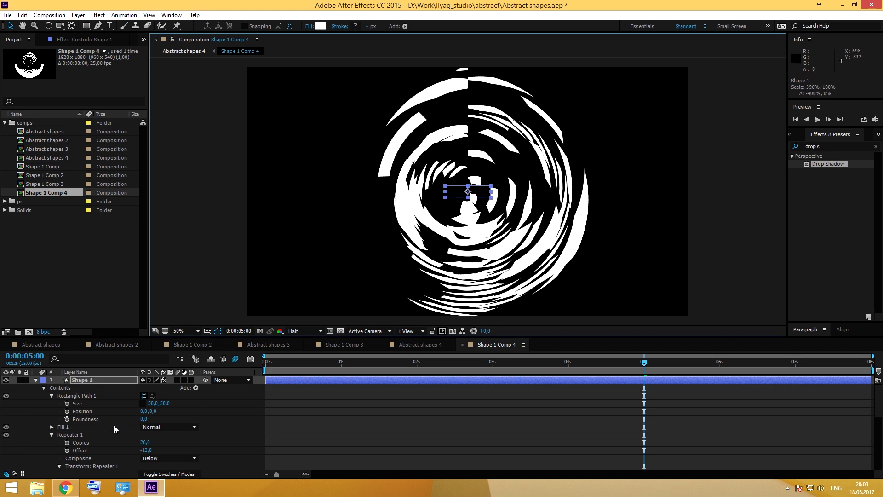
key("Return")
key("s")
left_click(152, 388)
left_click(168, 406)
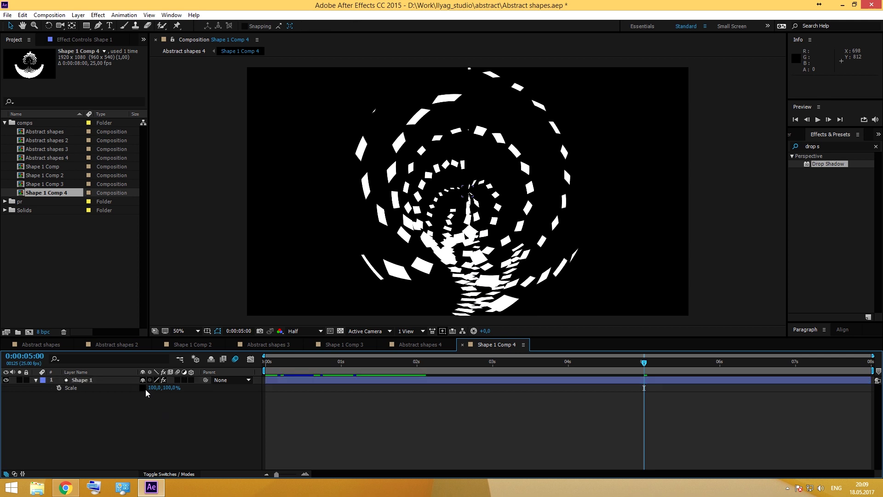
- Add Pucker & Bloat to Shape 1 with an amount of about 240 to form petals
left_click(84, 381)
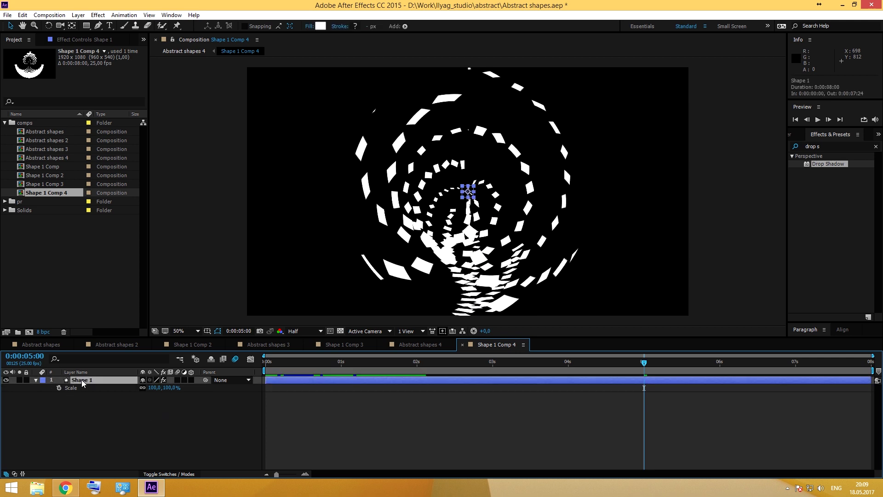
left_click(36, 380)
left_click(36, 381)
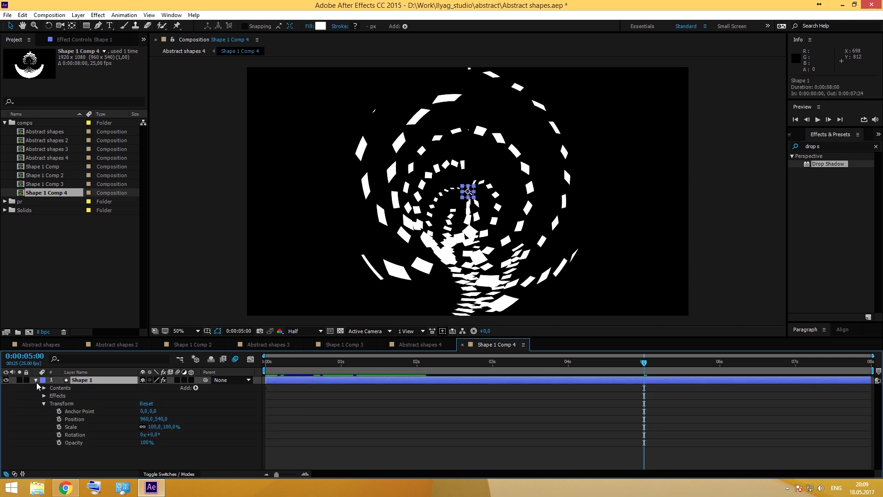
left_click(197, 389)
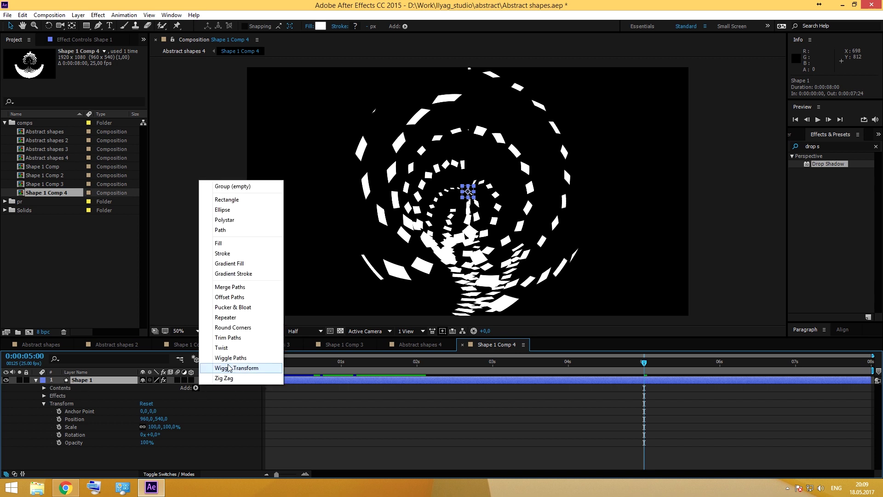
left_click(239, 308)
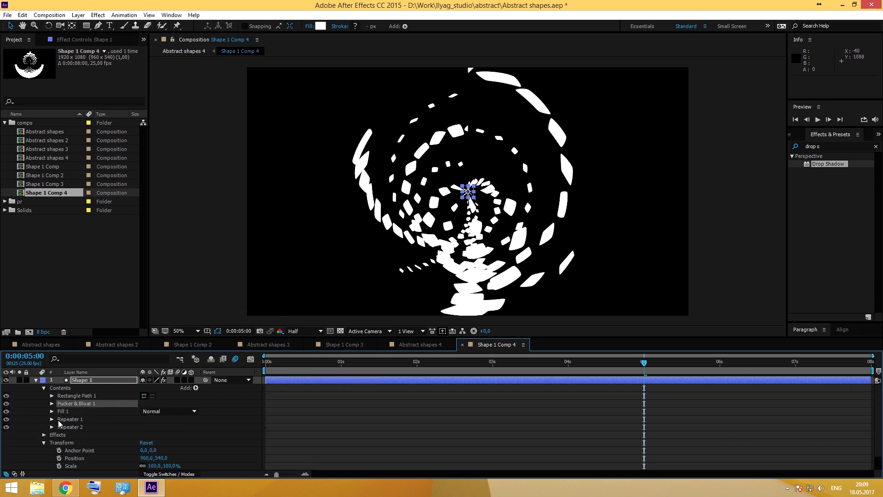
left_click(51, 404)
left_click_drag(143, 411, 256, 414)
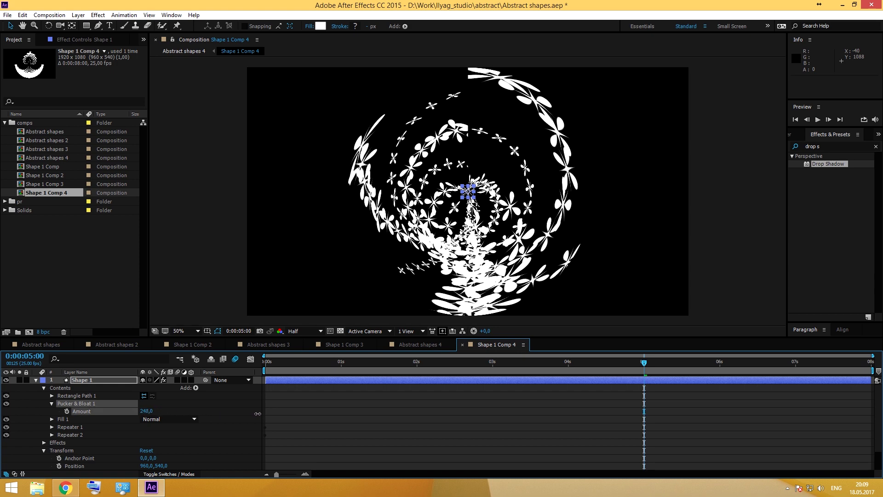
left_click(416, 347)
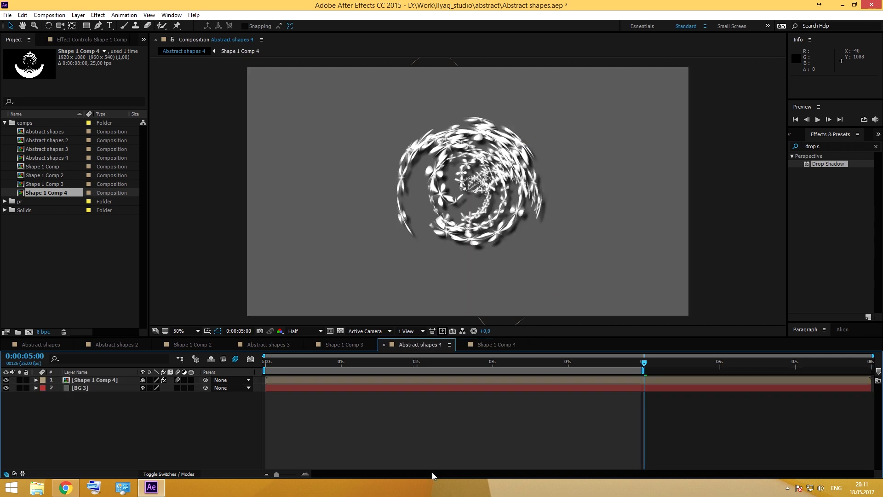
- Turn off composition motion blur and select the BG 3 layer
left_click(235, 359)
left_click(89, 380)
type("fill")
left_click(109, 388)
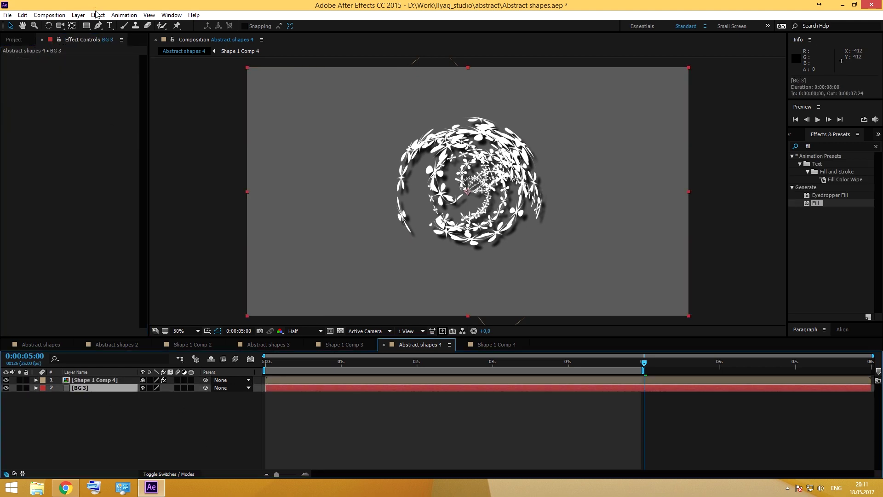
left_click(78, 15)
- Create a new green solid BG 4 in 81A26D
key("ctrl+y")
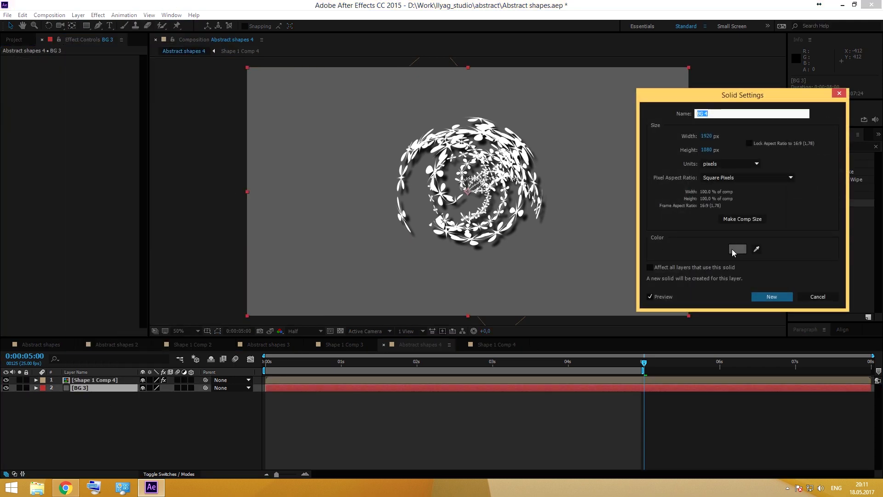
left_click(732, 250)
left_click(93, 166)
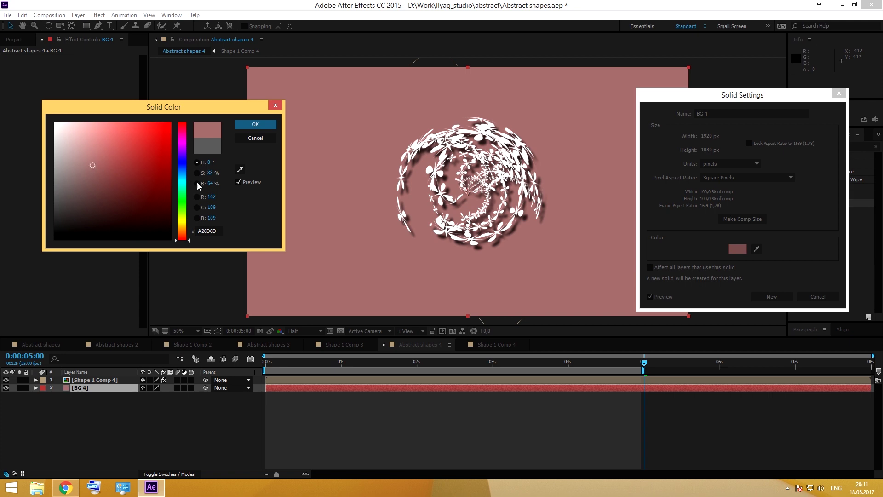
left_click_drag(182, 216, 183, 209)
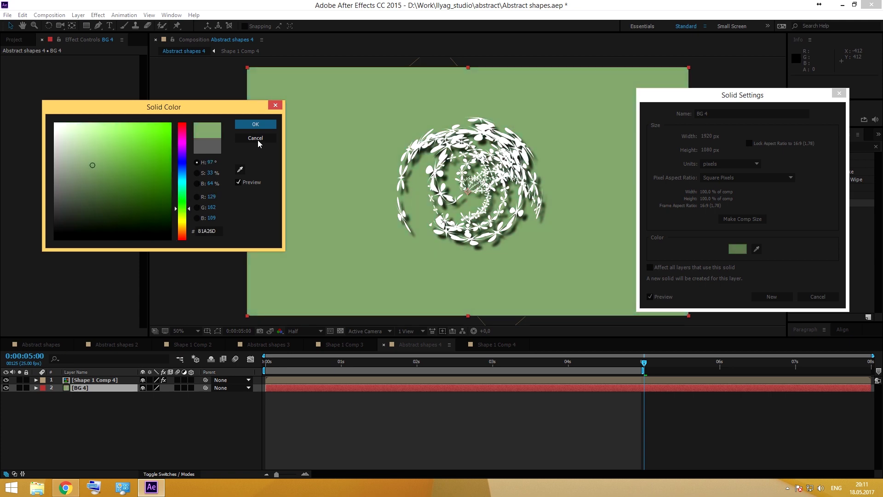
left_click(255, 125)
left_click(765, 298)
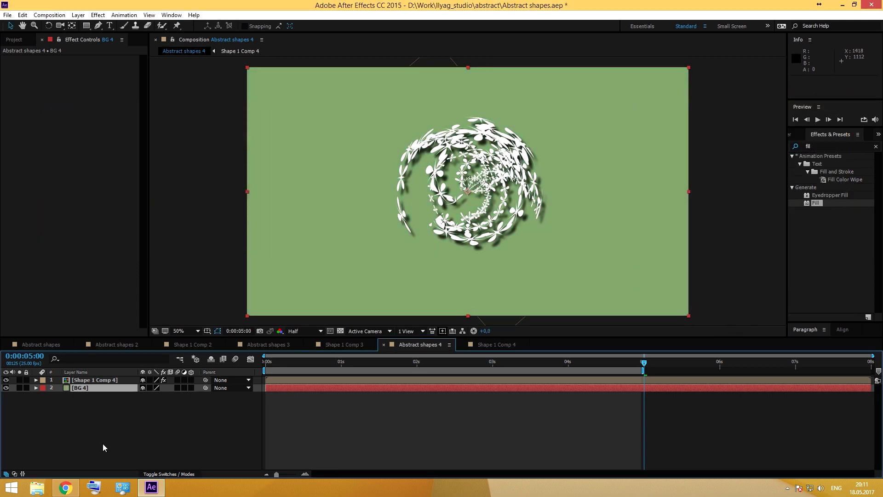
- Set Shape 1 Comp 4's rotation revolutions to 0 (0x+229°), preview, and switch back to Abstract shapes 2
left_click(306, 380)
key("t")
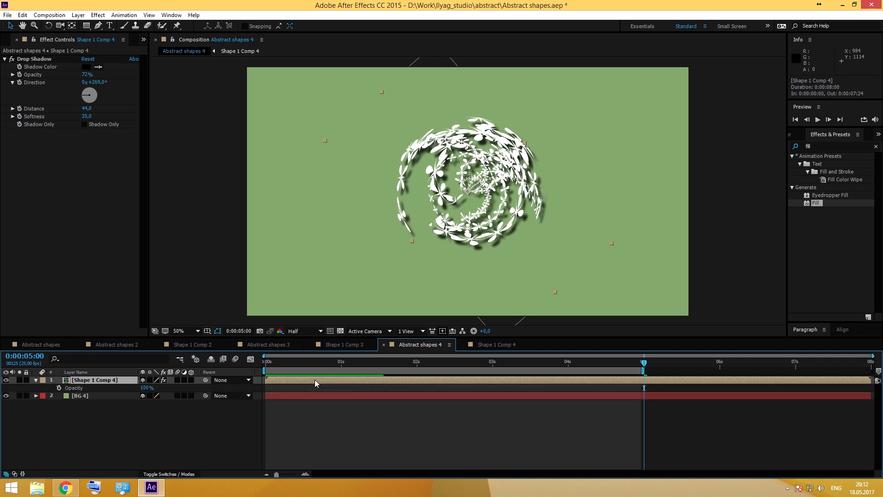
key("r")
left_click(142, 387)
type("0")
left_click(181, 422)
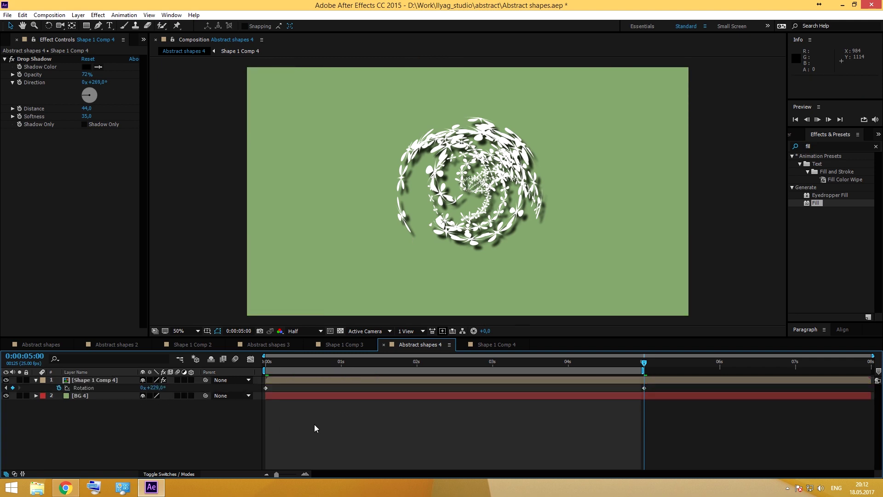
key("space")
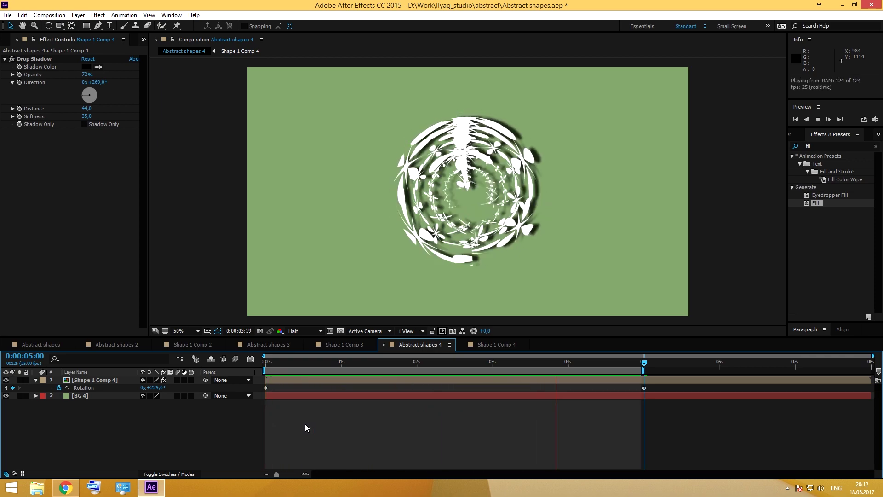
key("shift+comma")
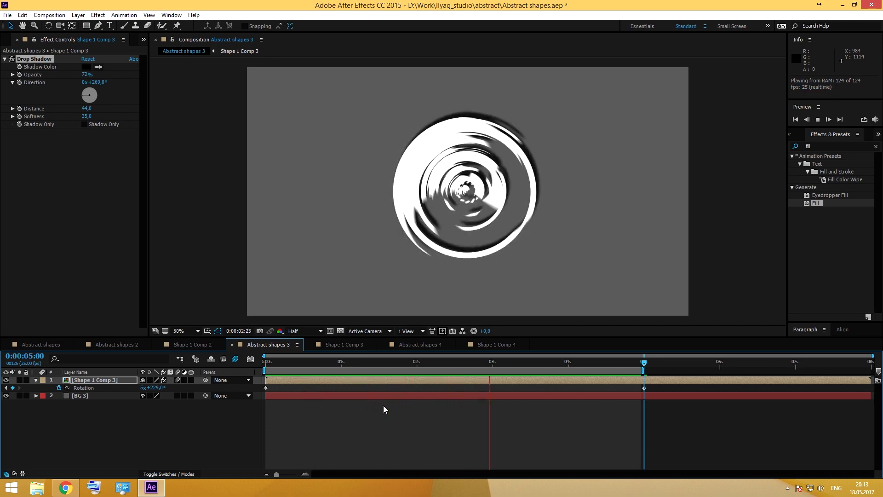
key("shift+comma")
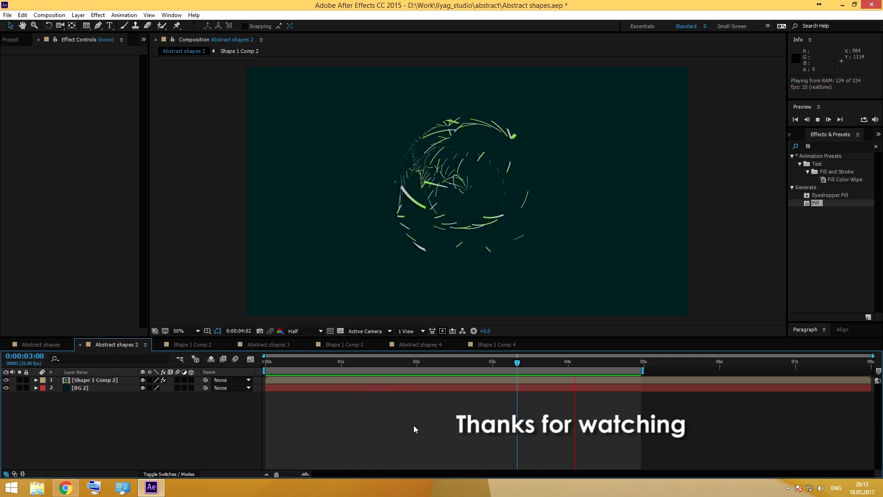
- Switch to the original Abstract shapes composition and let its preview play
key("shift+comma")
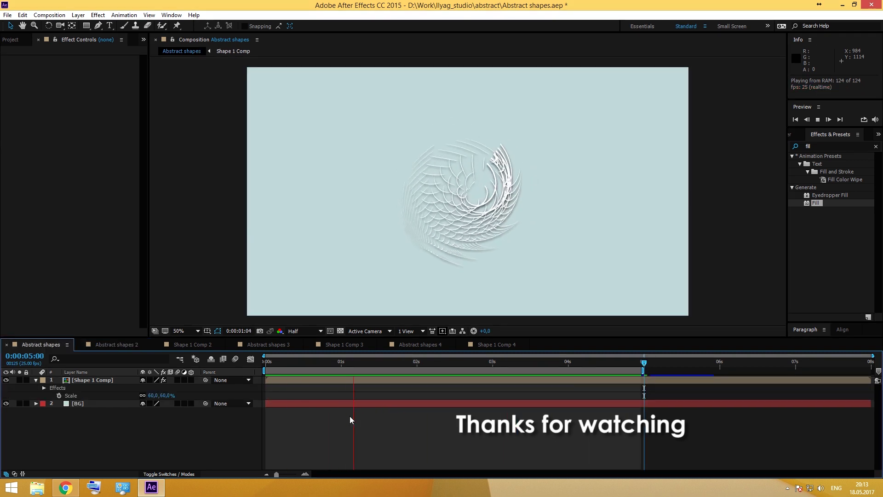